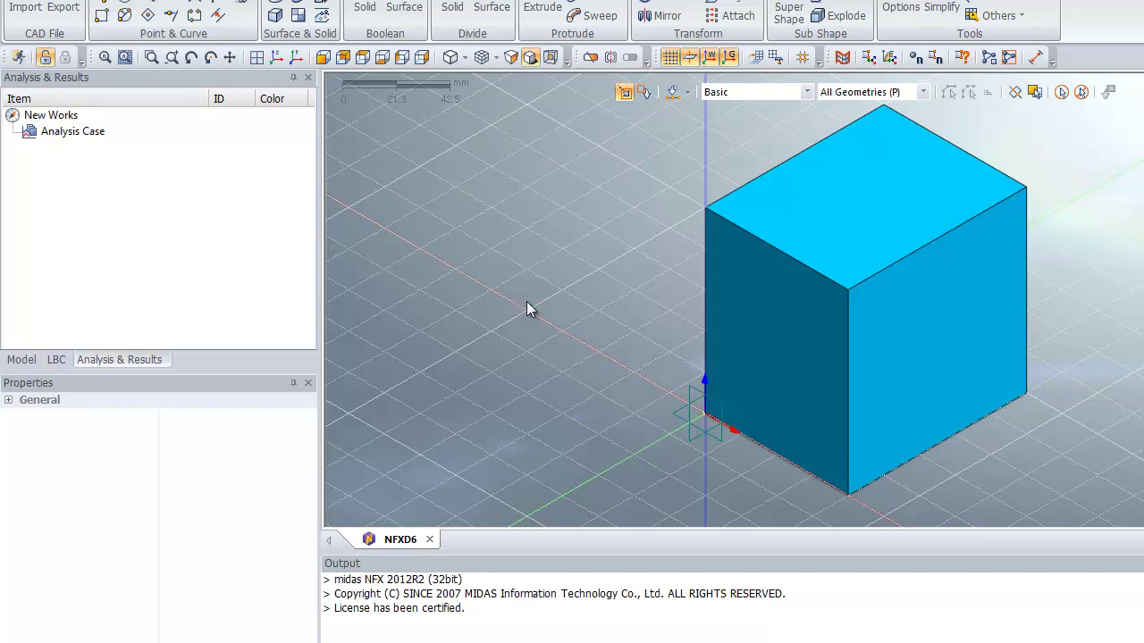
Move the work plane onto the box's front face, the one lying on the global XZ plane
right_click(512, 325)
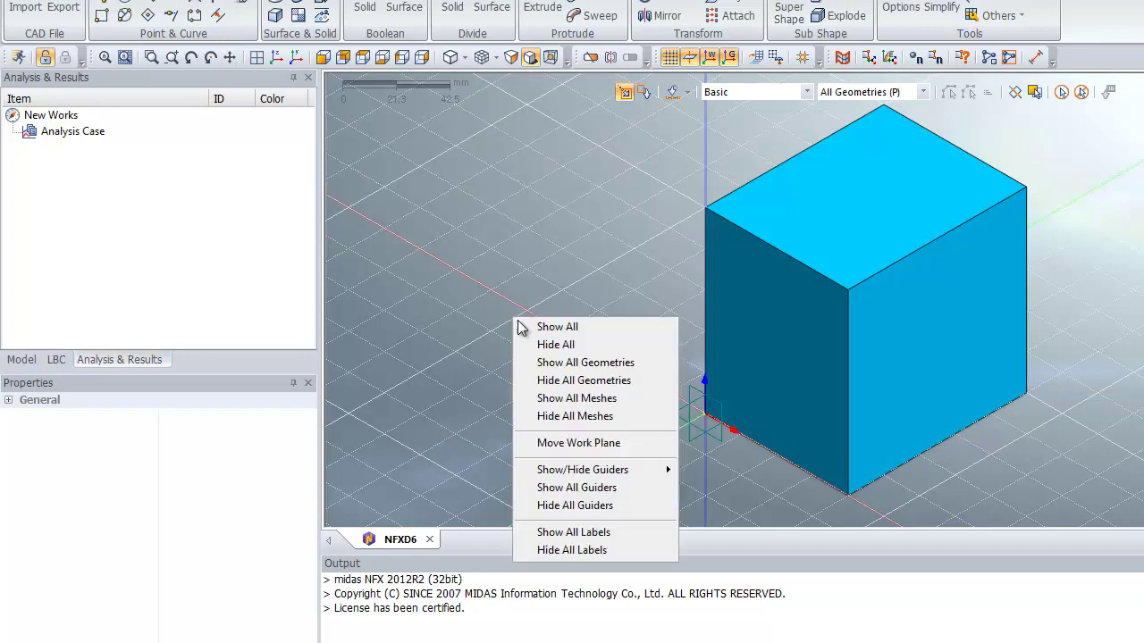
click(597, 445)
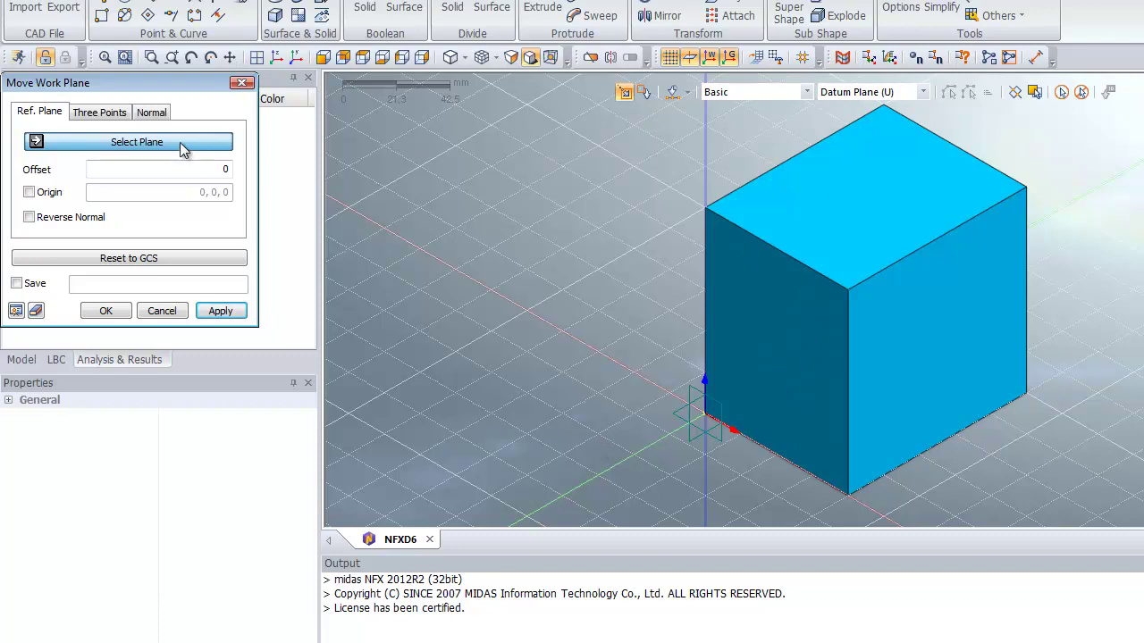
click(787, 90)
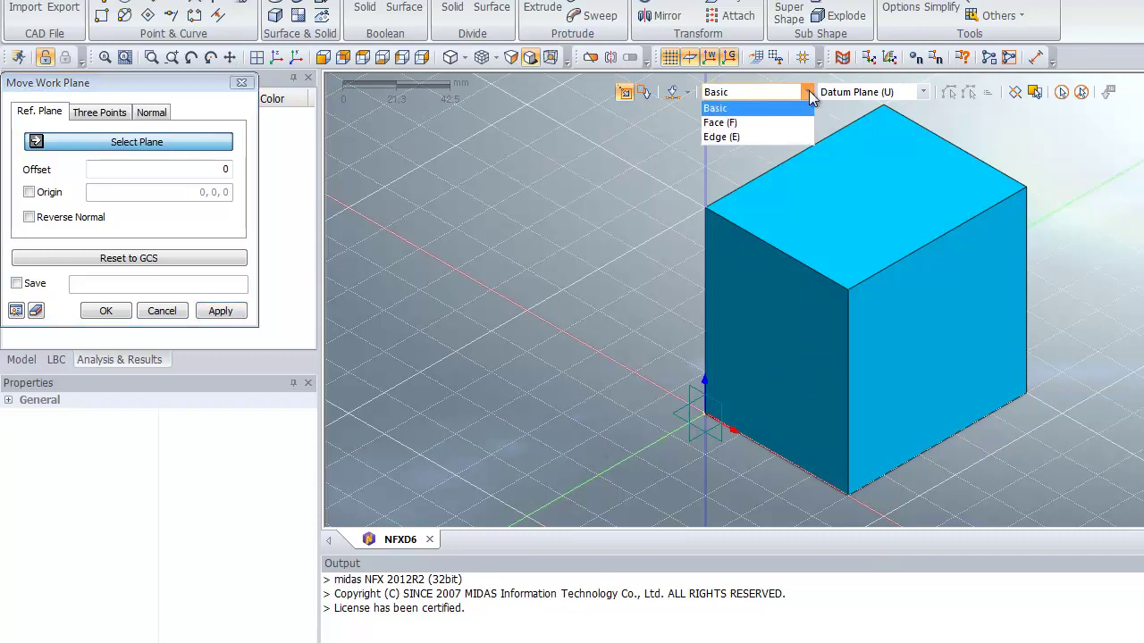
click(797, 117)
click(770, 319)
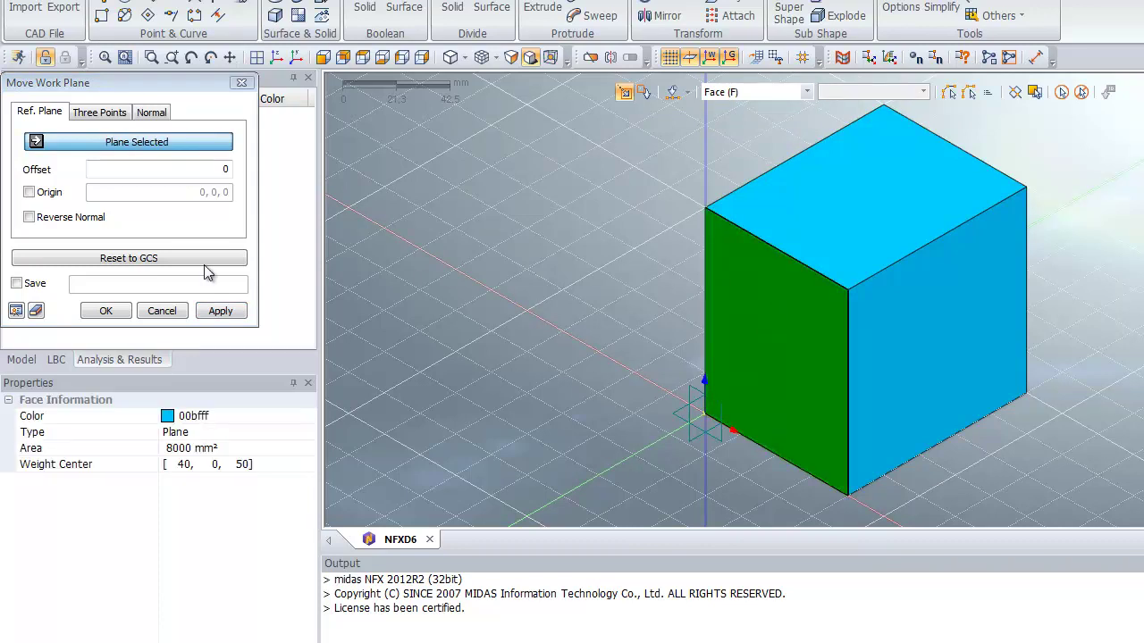
click(114, 311)
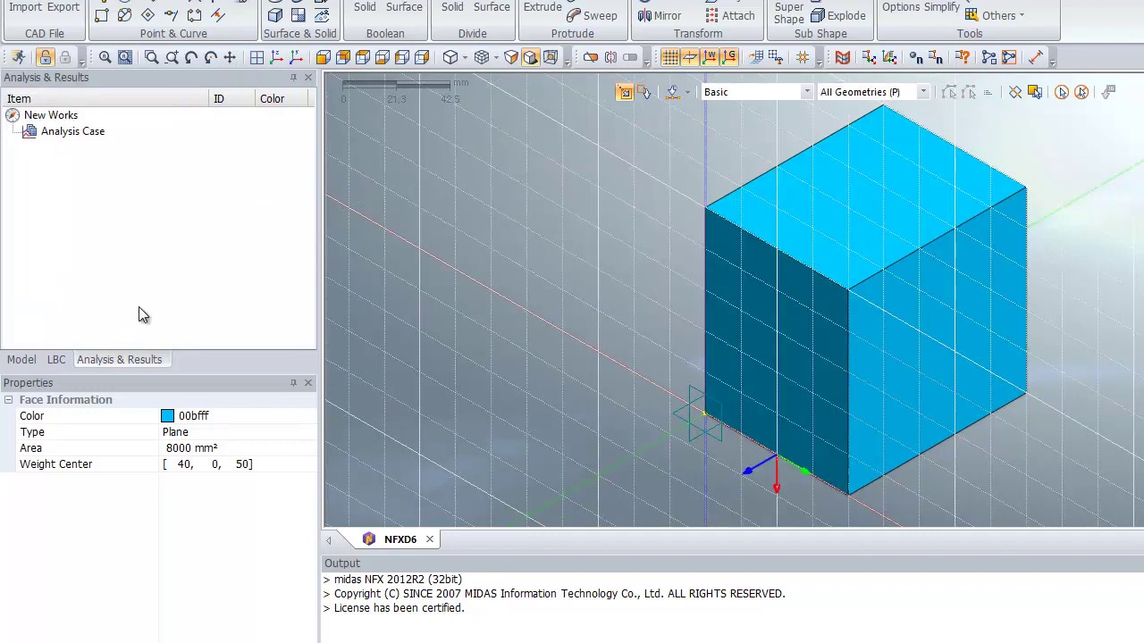
Sketch a rectangle about 93 by 73 mm on the work plane, from the face corner at -100, 40 to about -7.07, -32.88
click(194, 58)
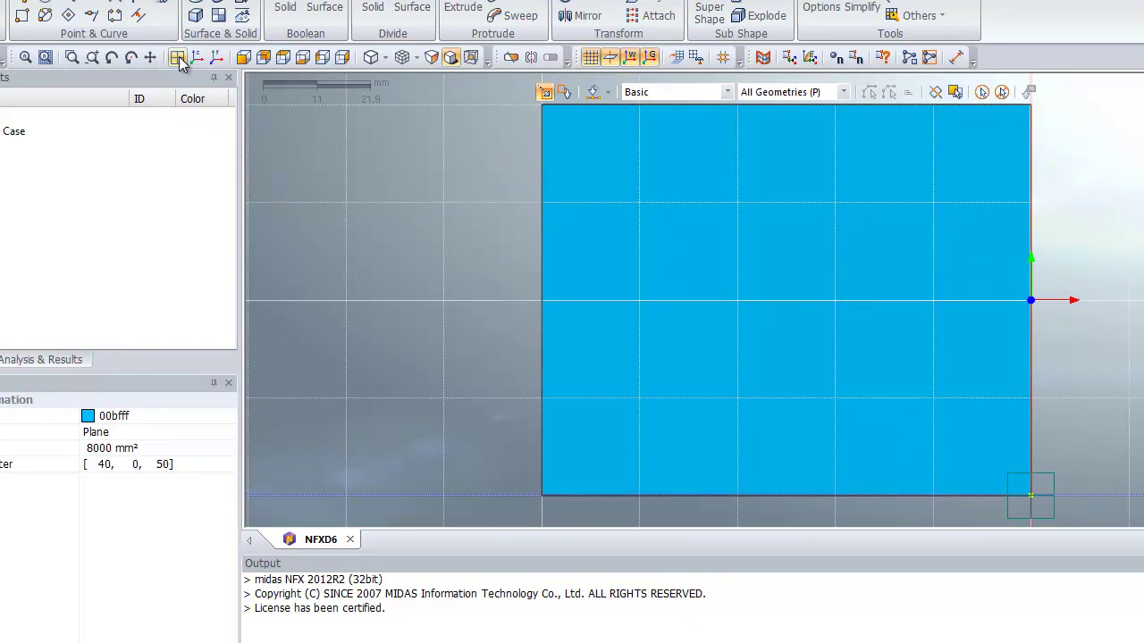
click(22, 17)
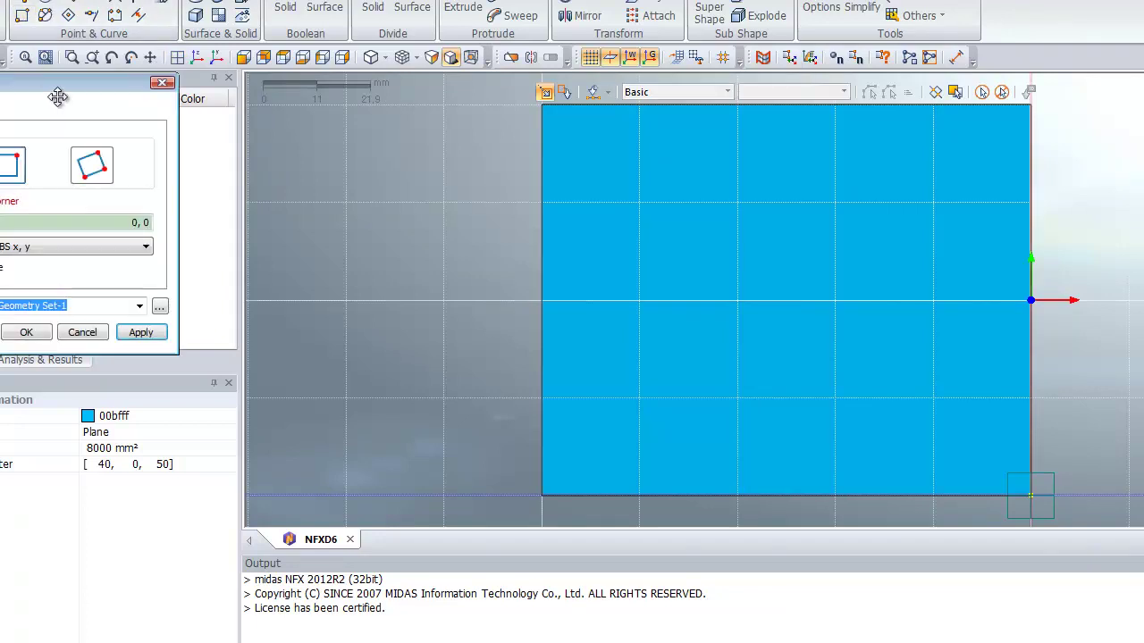
drag(57, 98, 195, 108)
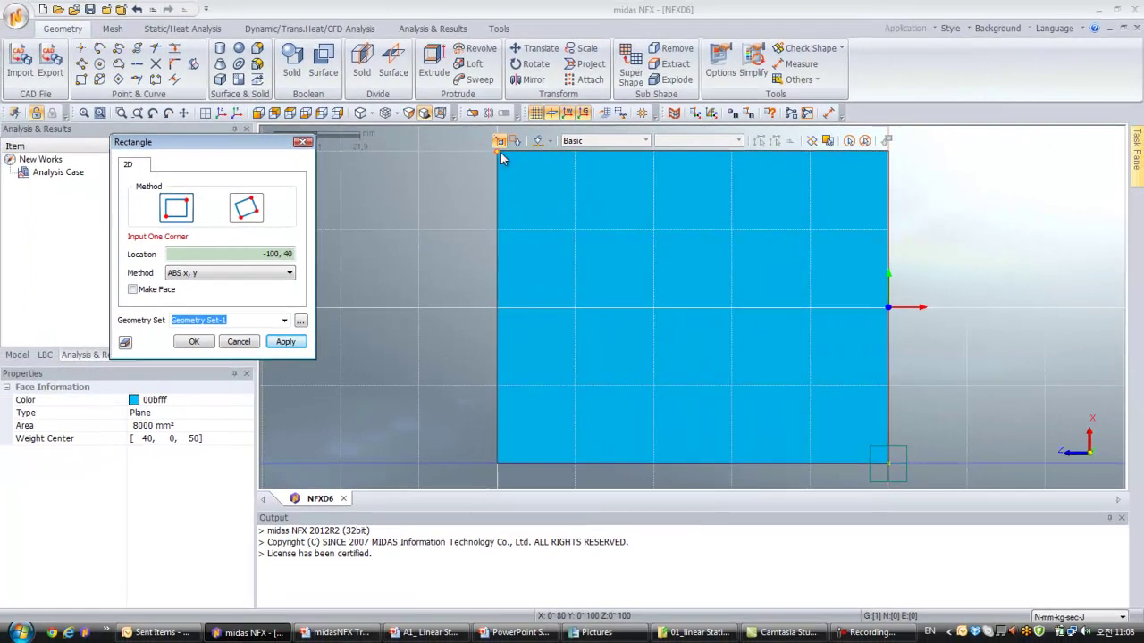
click(500, 156)
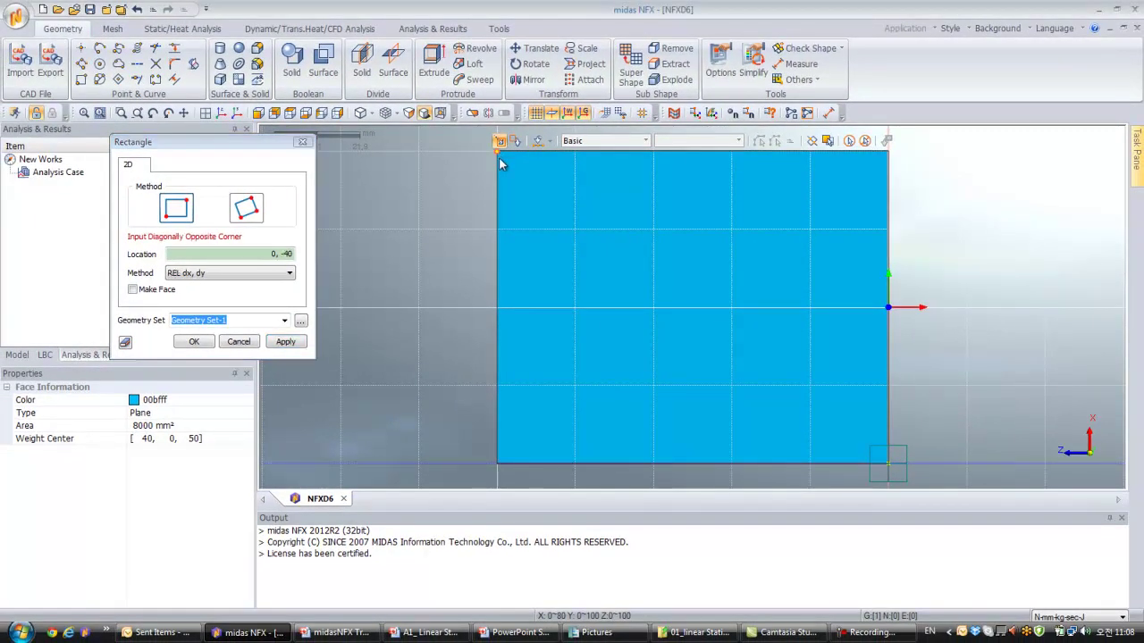
click(861, 436)
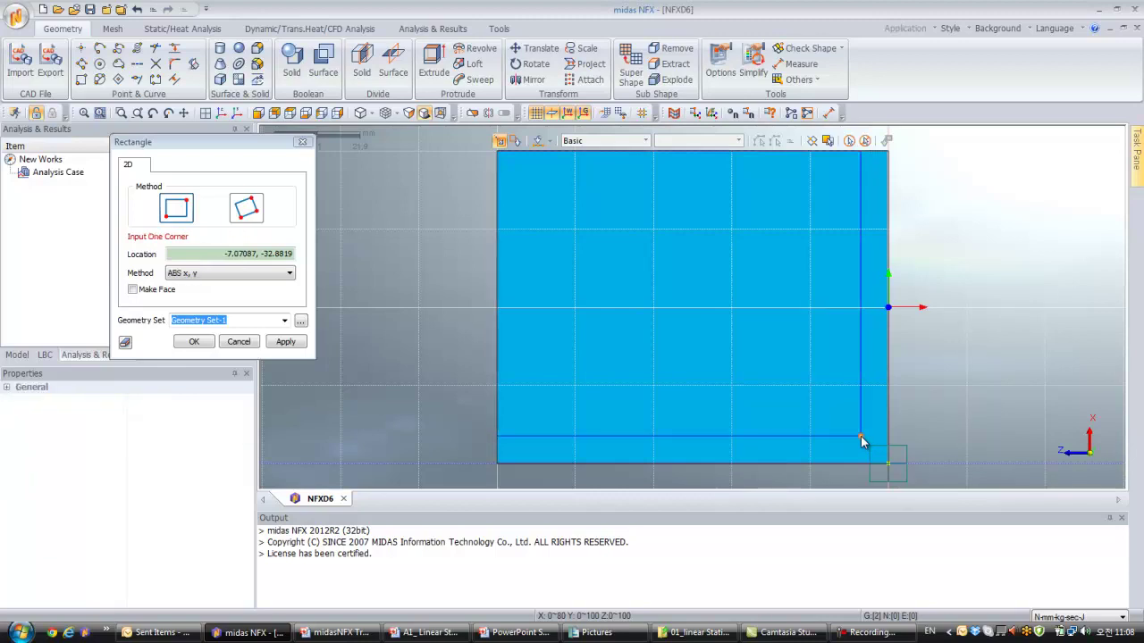
click(238, 341)
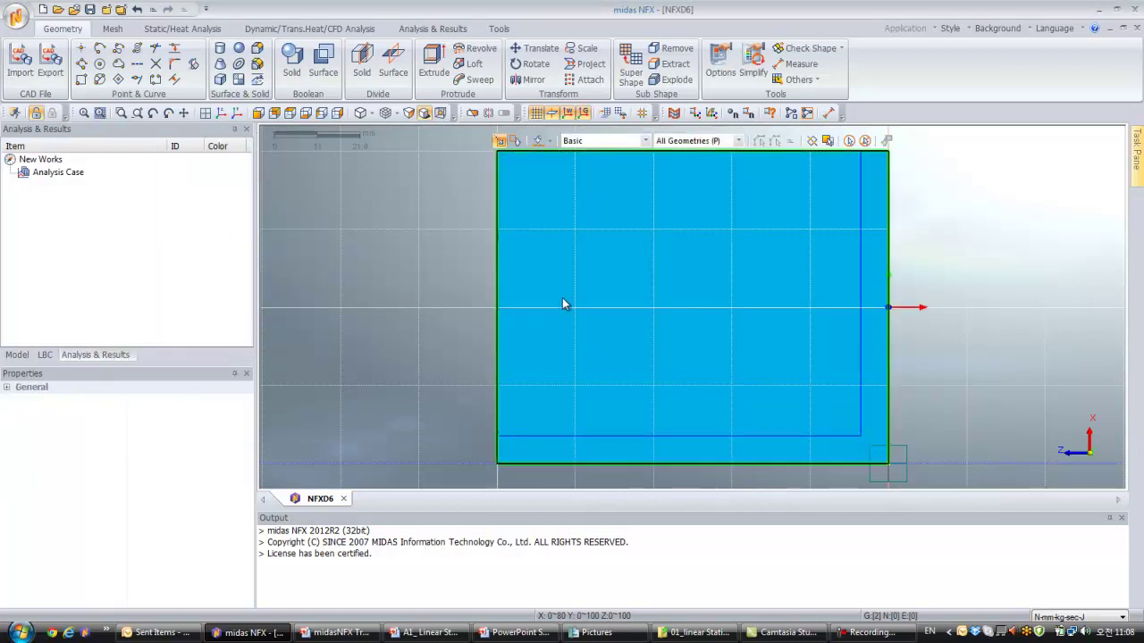
Make a face from the four edges of the sketched rectangle
click(238, 81)
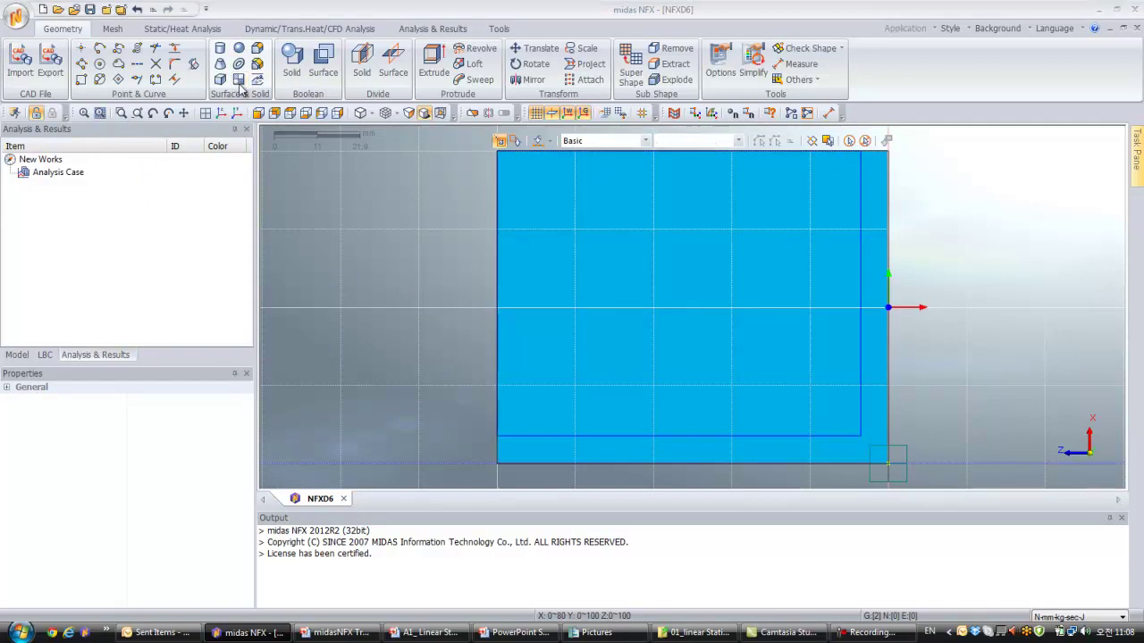
click(524, 152)
click(498, 177)
click(697, 435)
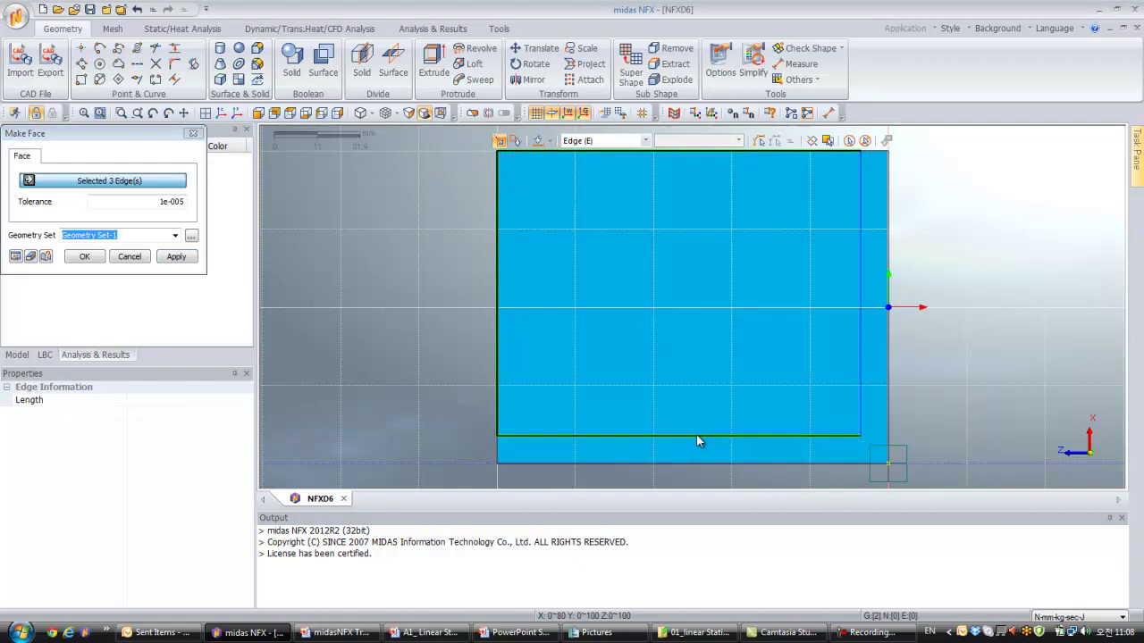
click(861, 381)
click(84, 257)
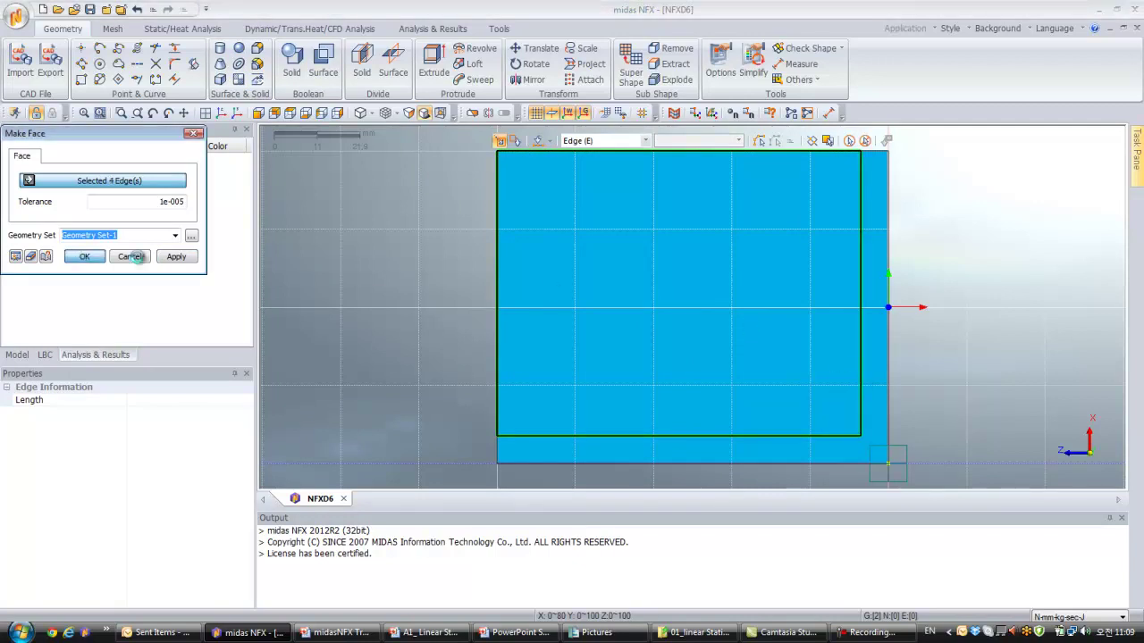
Show the model in isometric view and reset the work plane to the global coordinate system
click(219, 114)
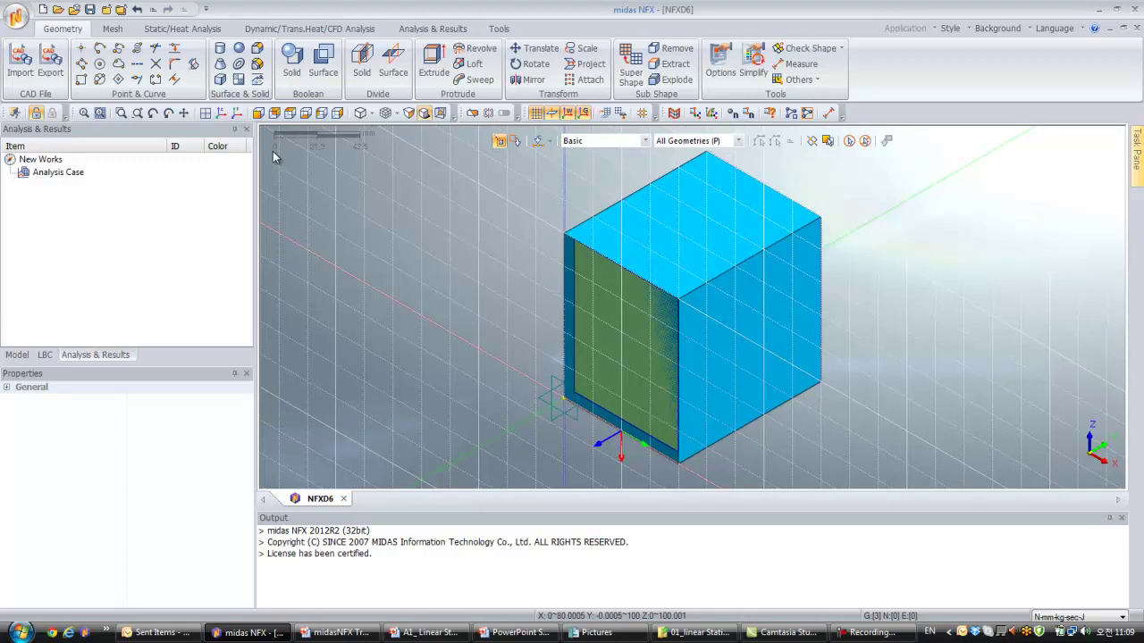
right_click(402, 214)
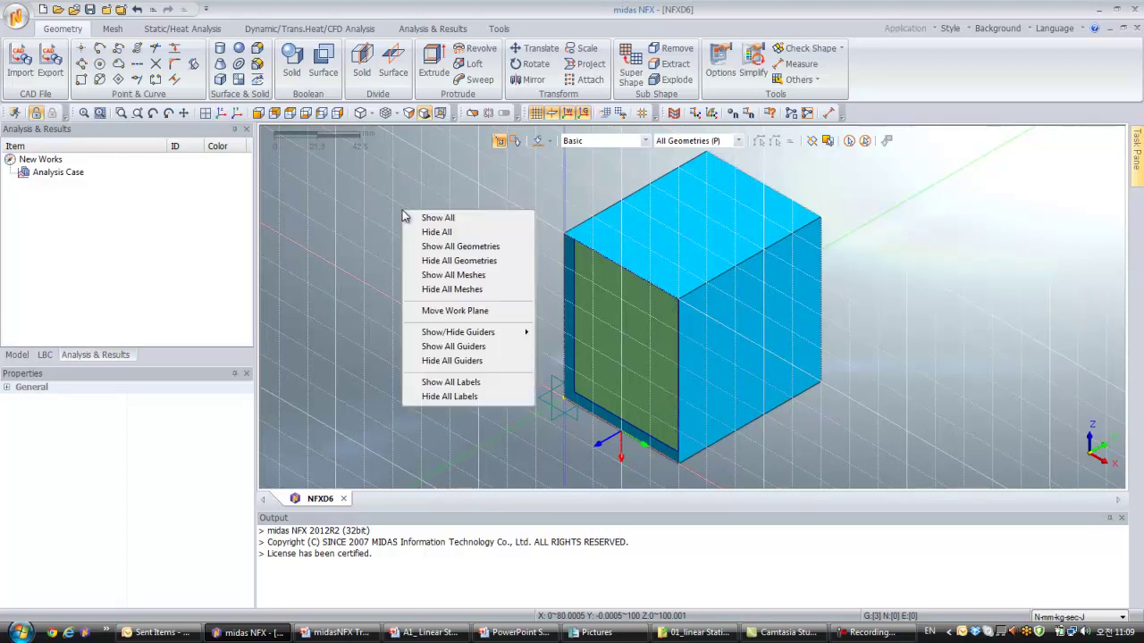
click(440, 308)
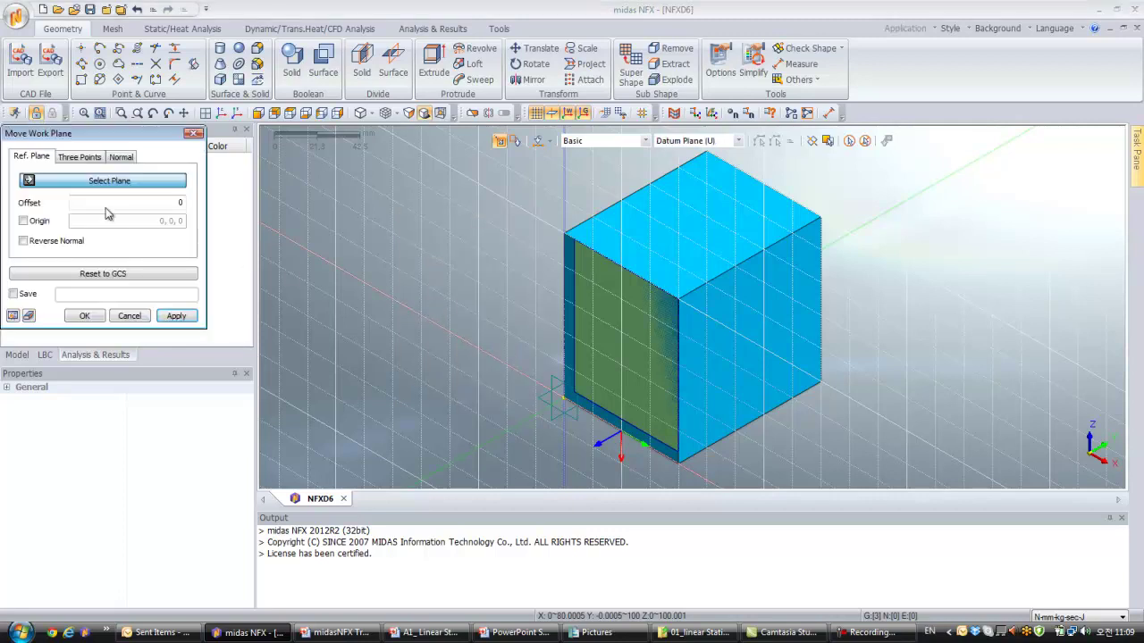
click(108, 274)
click(96, 318)
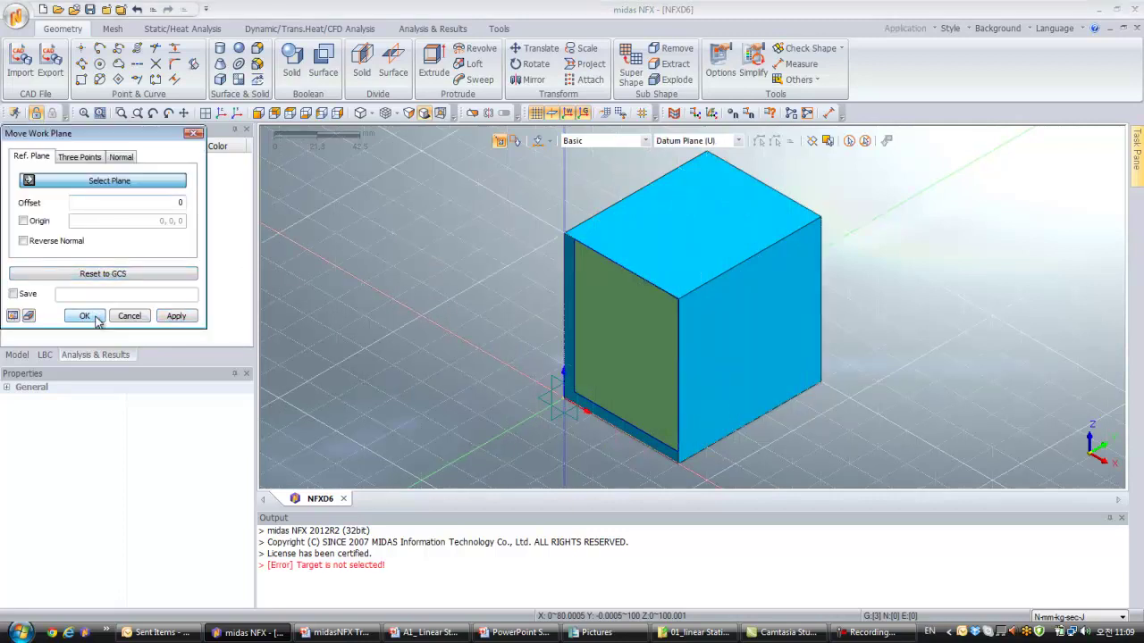
click(130, 317)
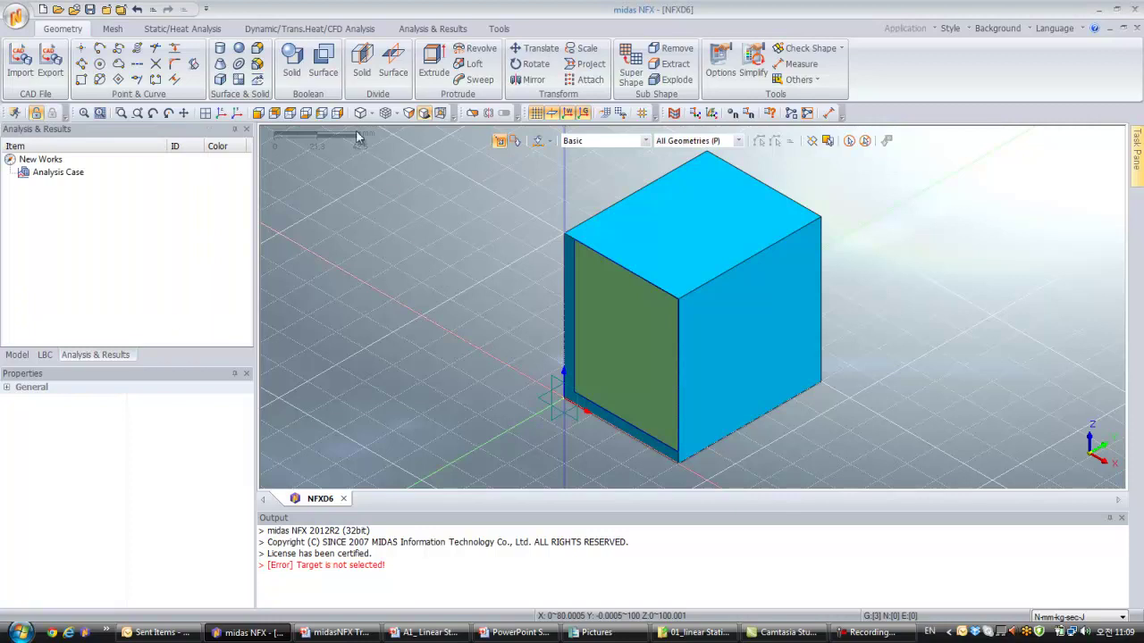
Set up an extrusion of the rectangular face with the direction normal to the profile
click(435, 67)
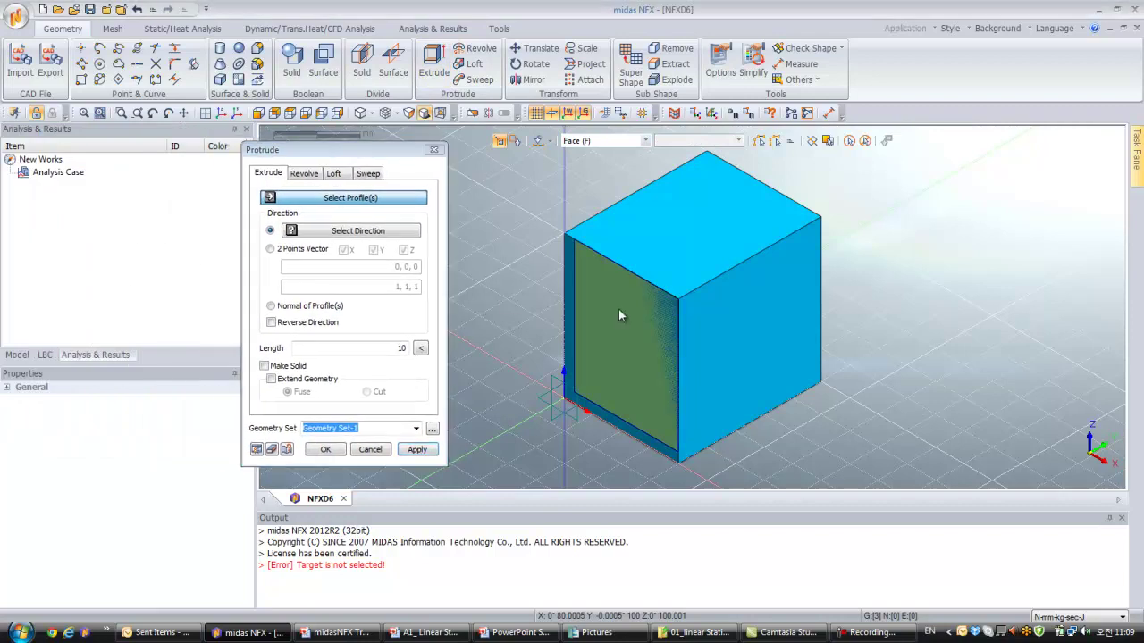
click(618, 309)
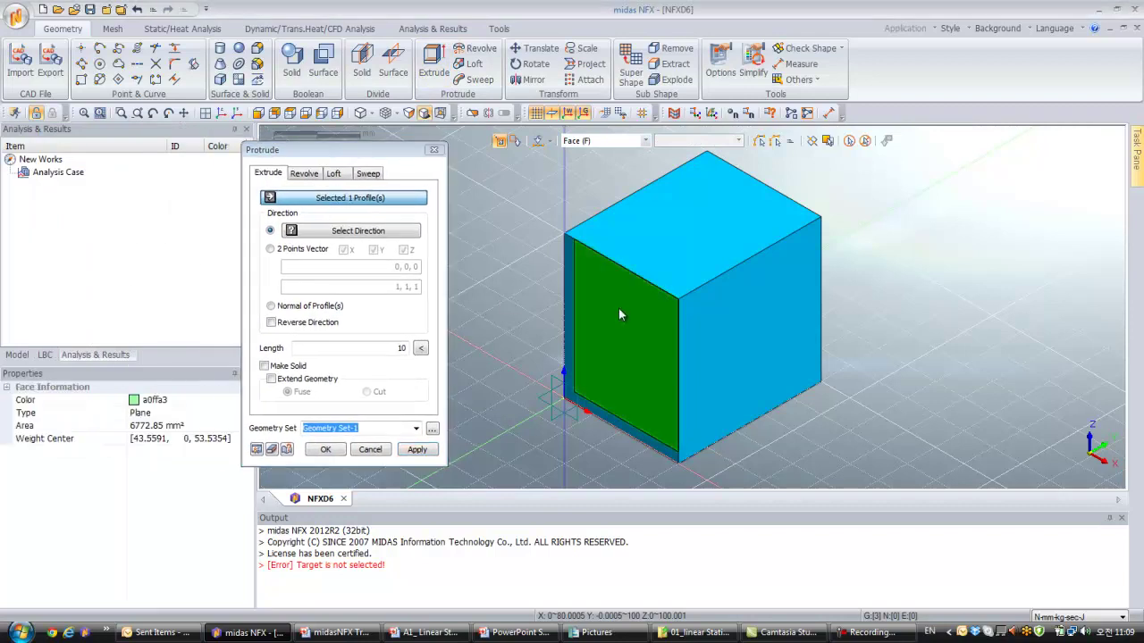
click(349, 231)
click(540, 416)
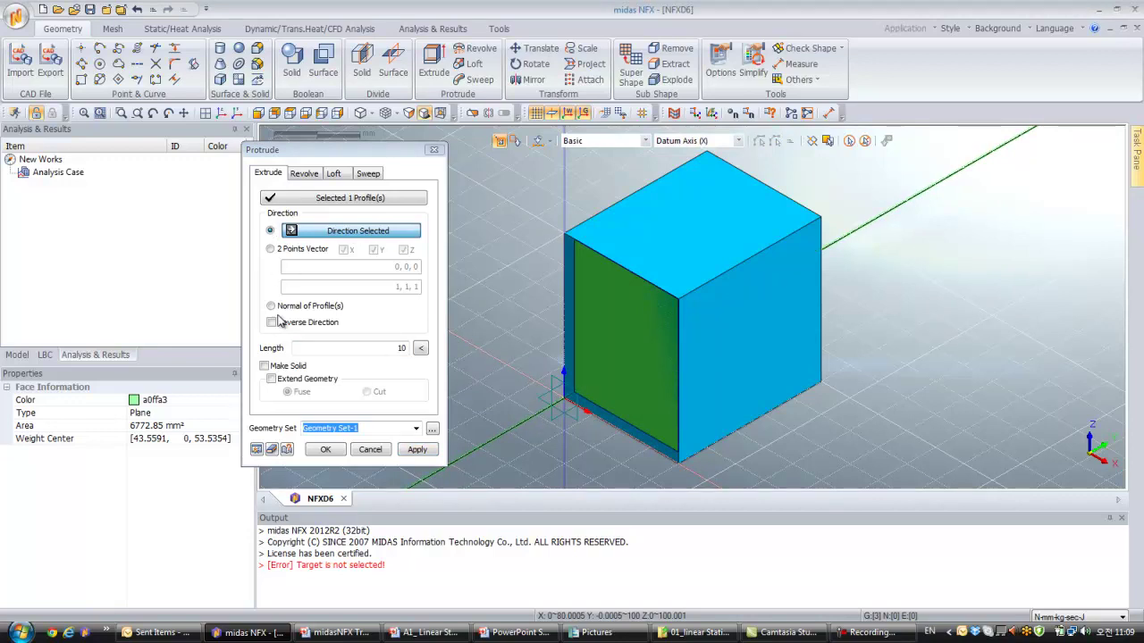
click(272, 307)
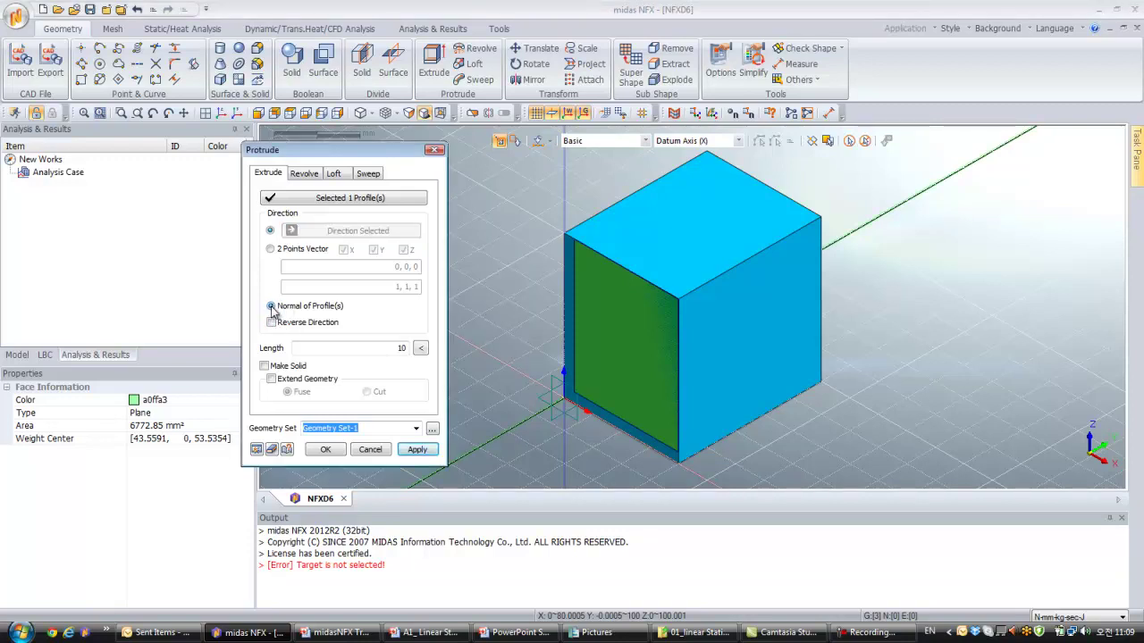
Set the extrusion length to 90 mm with Make Solid and Extend Geometry as Cut, and preview it
double_click(365, 349)
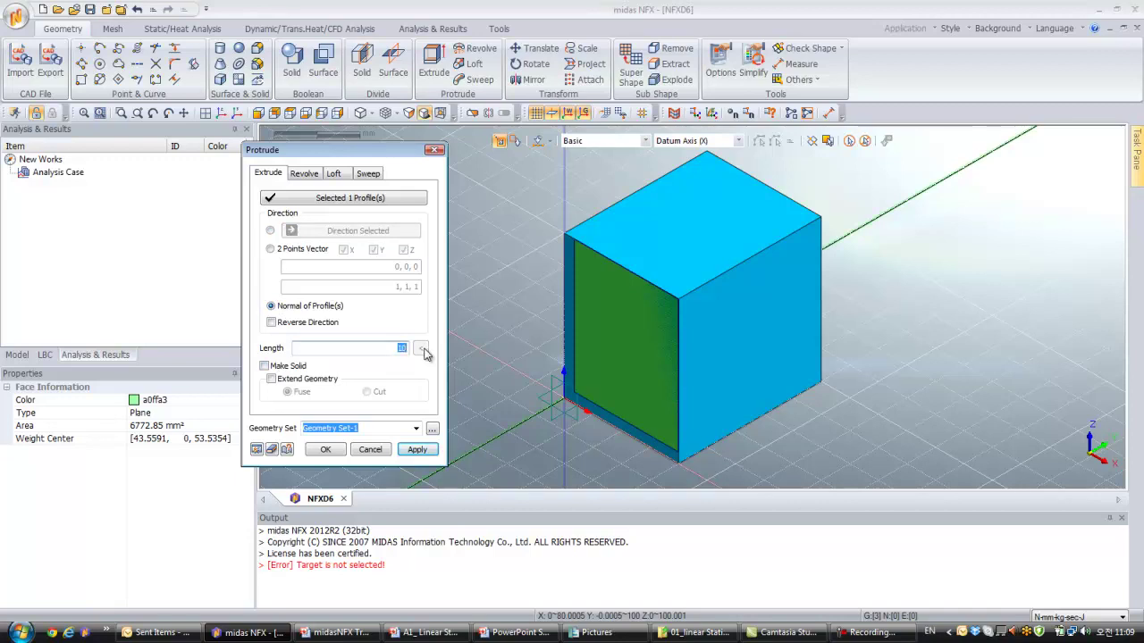
text(90)
click(264, 366)
click(271, 379)
click(366, 392)
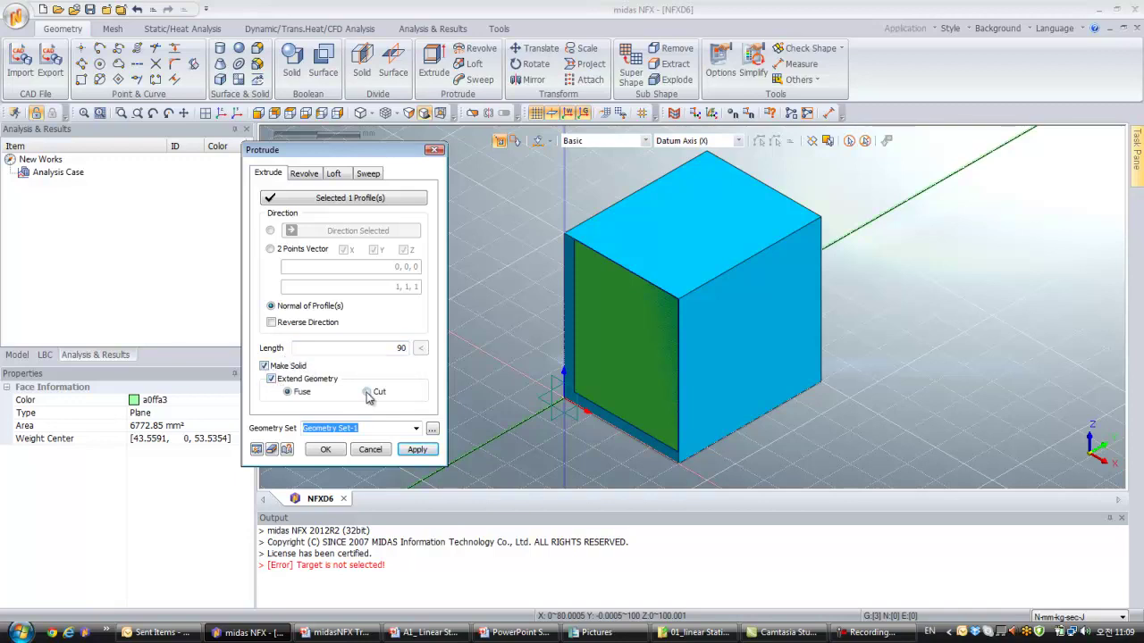
click(257, 450)
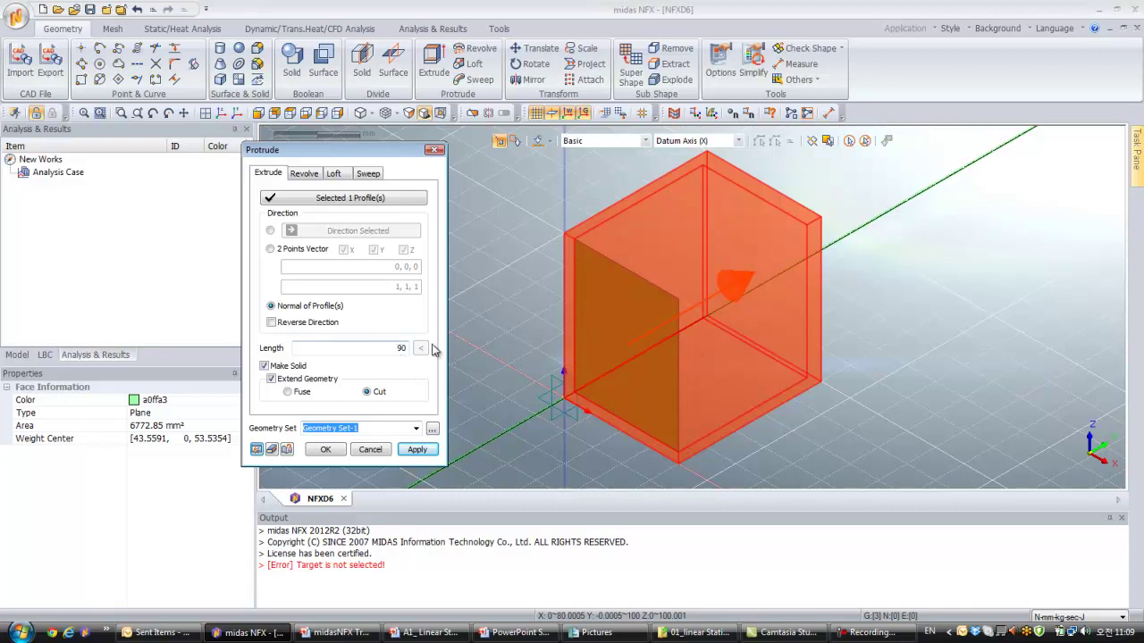
Change the extrusion length to 93 mm and cut the box
drag(381, 350, 412, 349)
text(93)
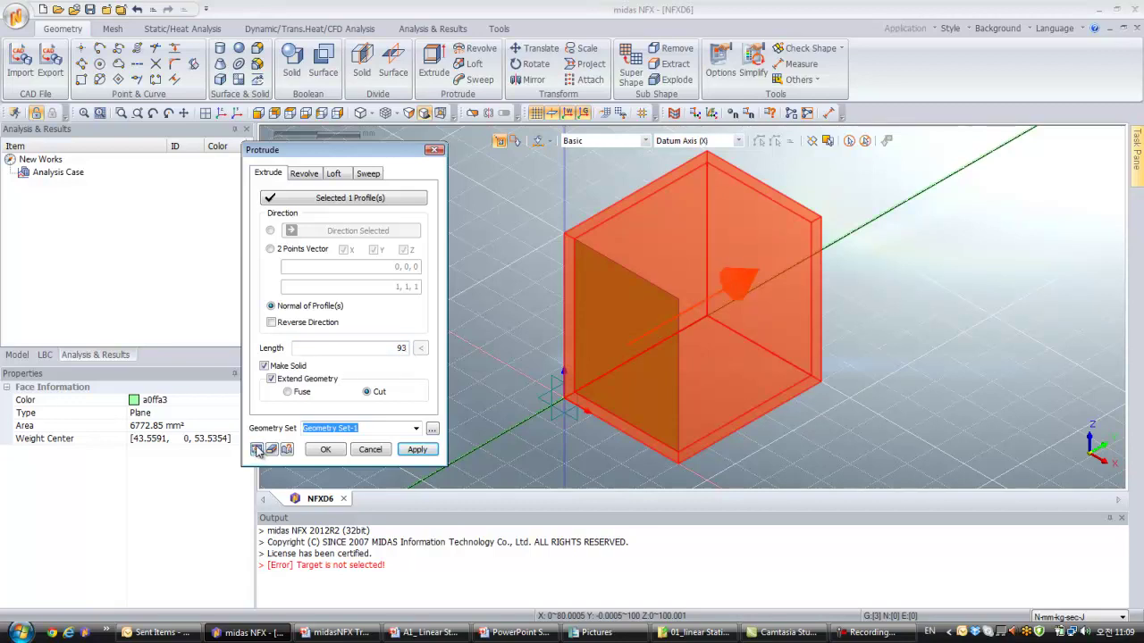
click(325, 449)
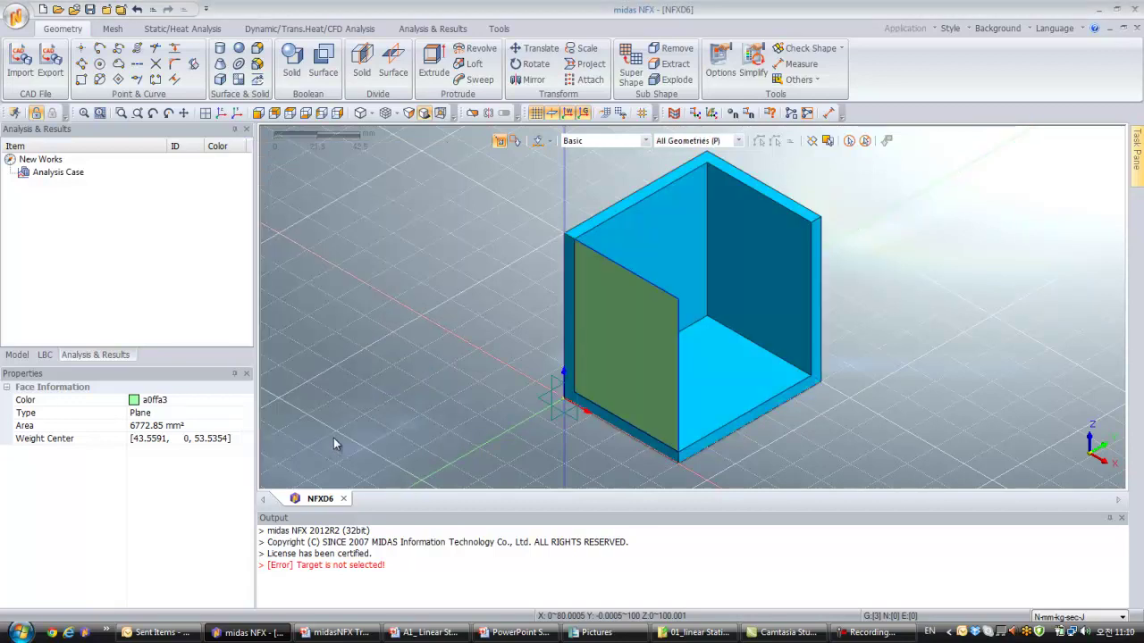
Hide the rectangular profile face at the front of the cut box
click(652, 358)
right_click(648, 314)
click(679, 339)
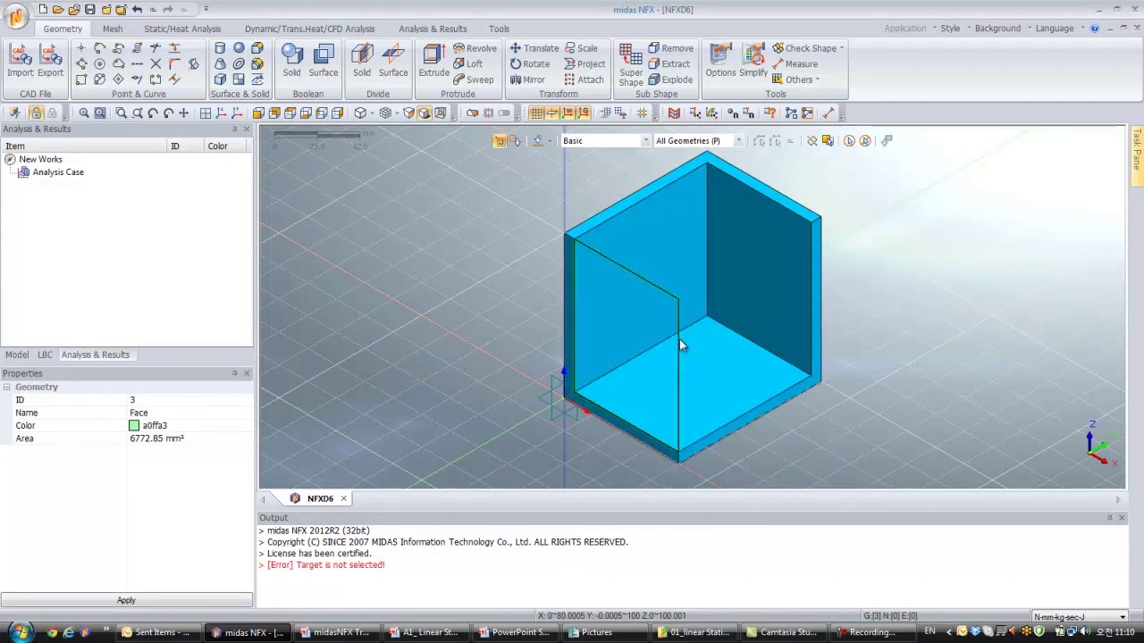
click(675, 332)
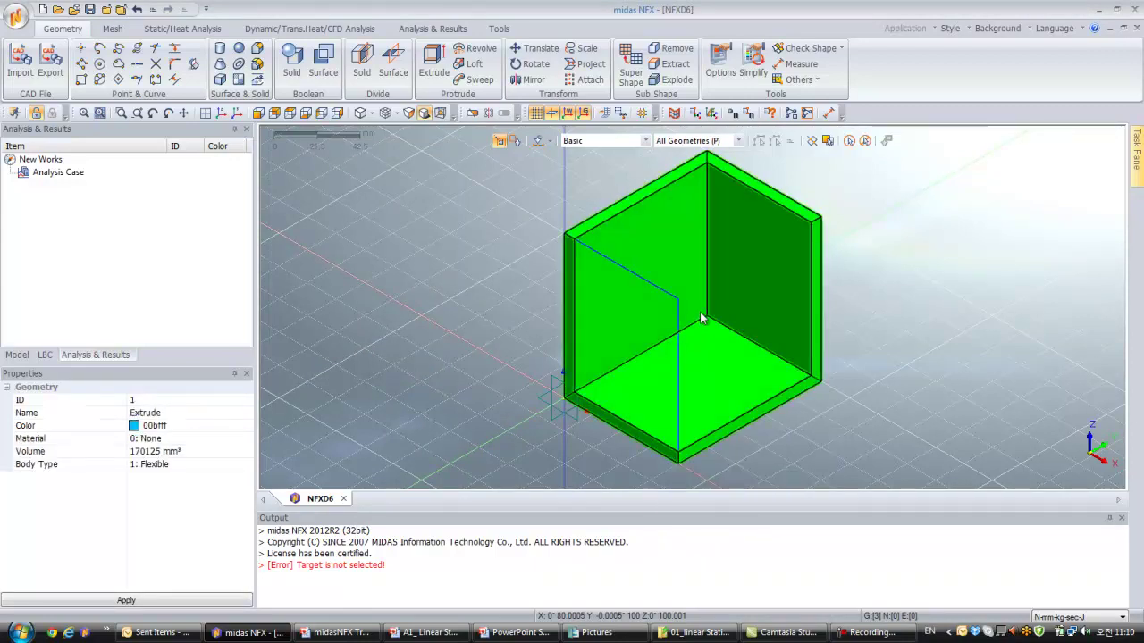
Turn off the display of the curves and surfaces in Geometry Set-1, keeping the solid shown
click(44, 354)
click(18, 356)
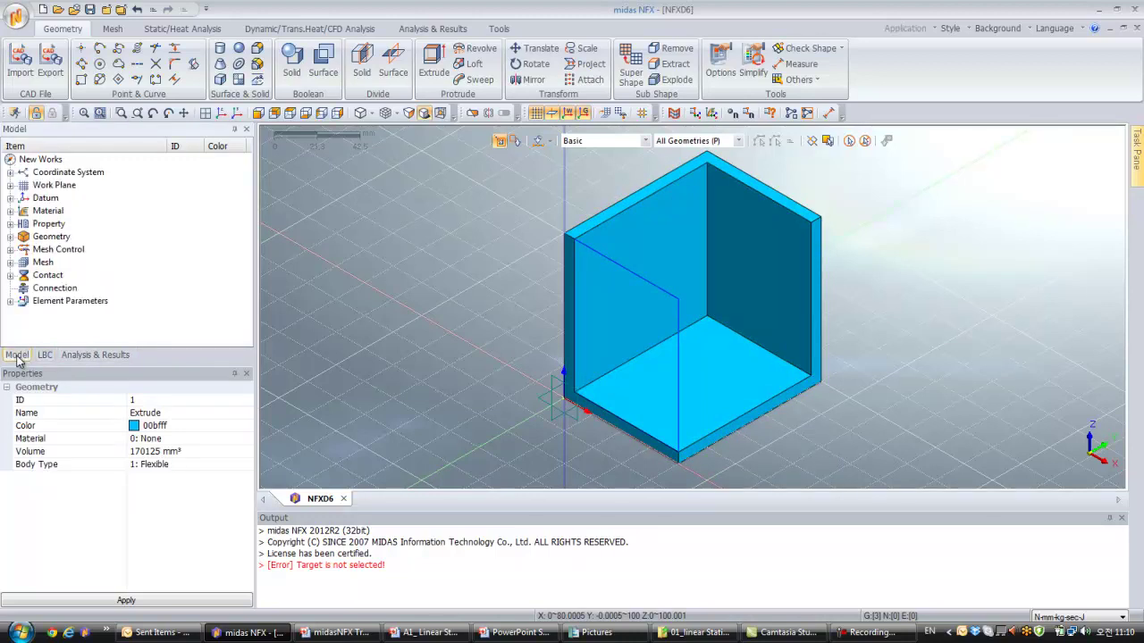
click(10, 237)
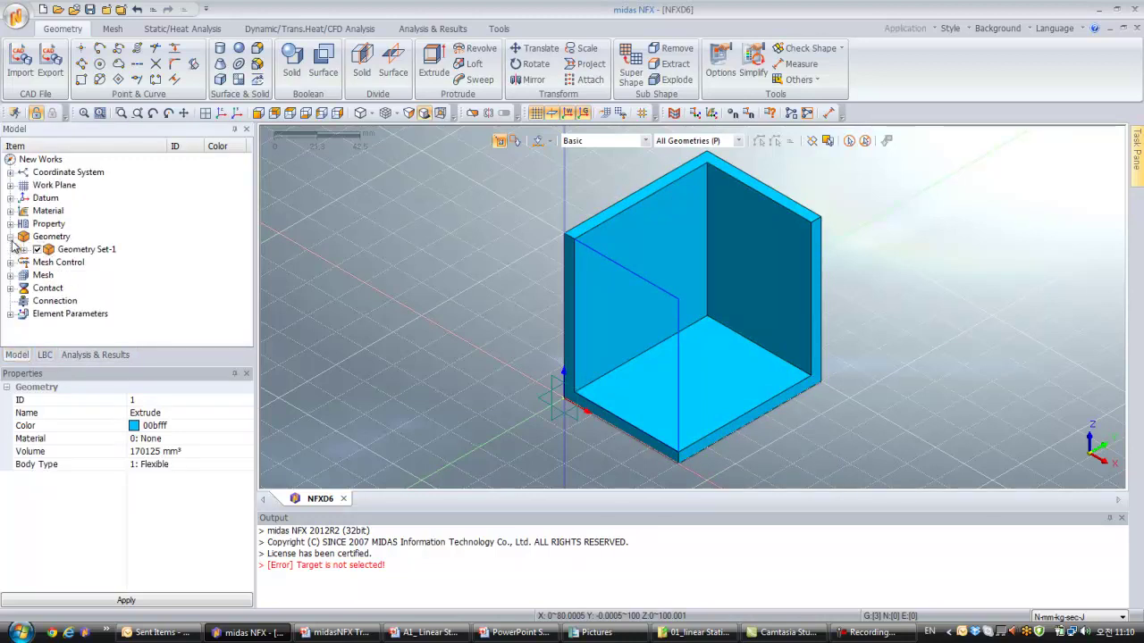
click(23, 249)
click(50, 263)
click(50, 276)
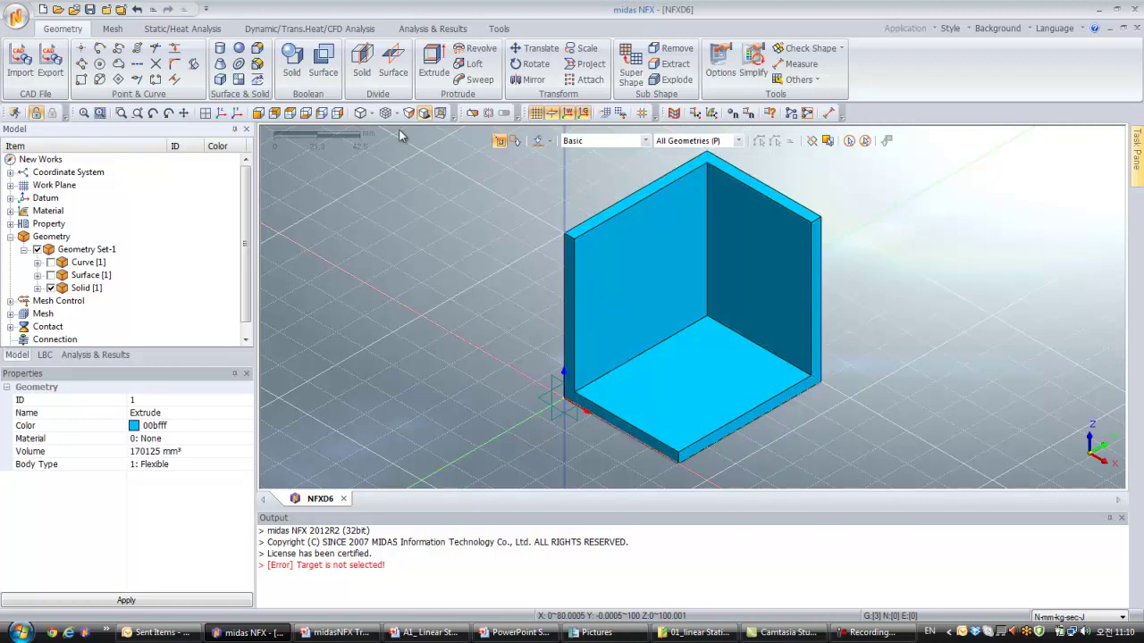
Divide the corner solid with a three-point plane through 7.11811, 93, 100, through 80, 93, 100 and through 7.11811, 0, 7.07087
click(363, 55)
drag(150, 136, 402, 153)
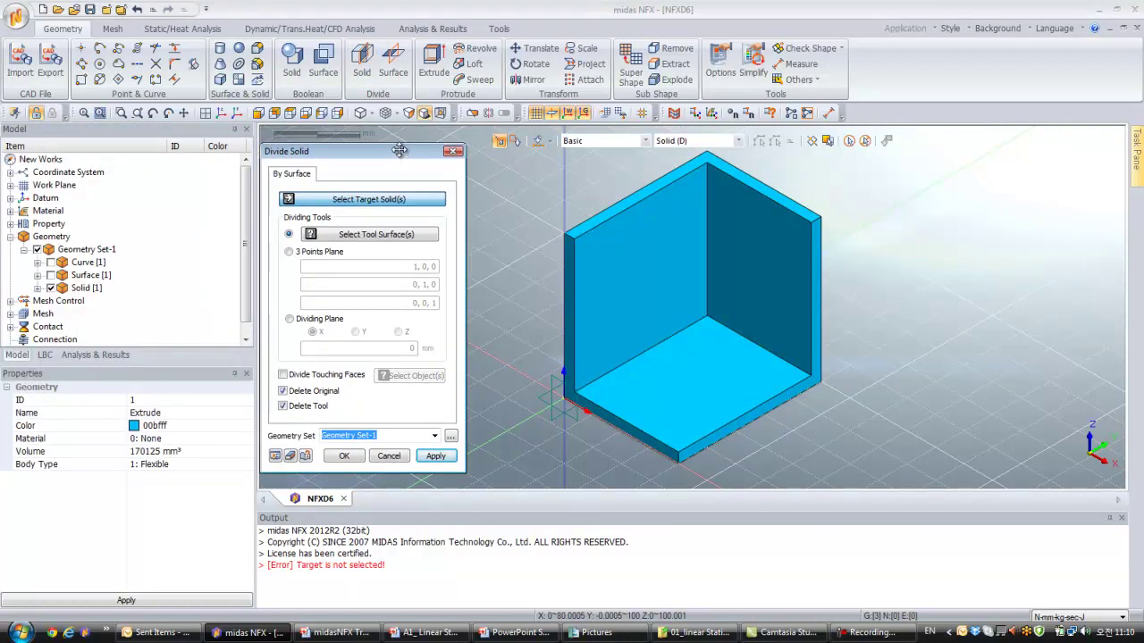
click(672, 270)
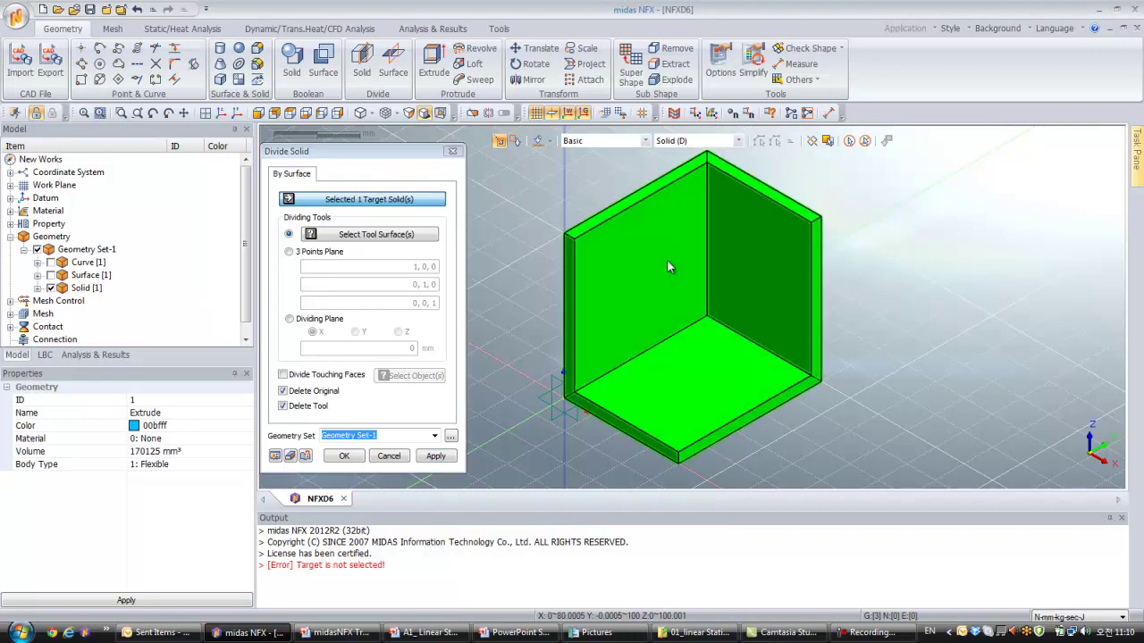
click(288, 252)
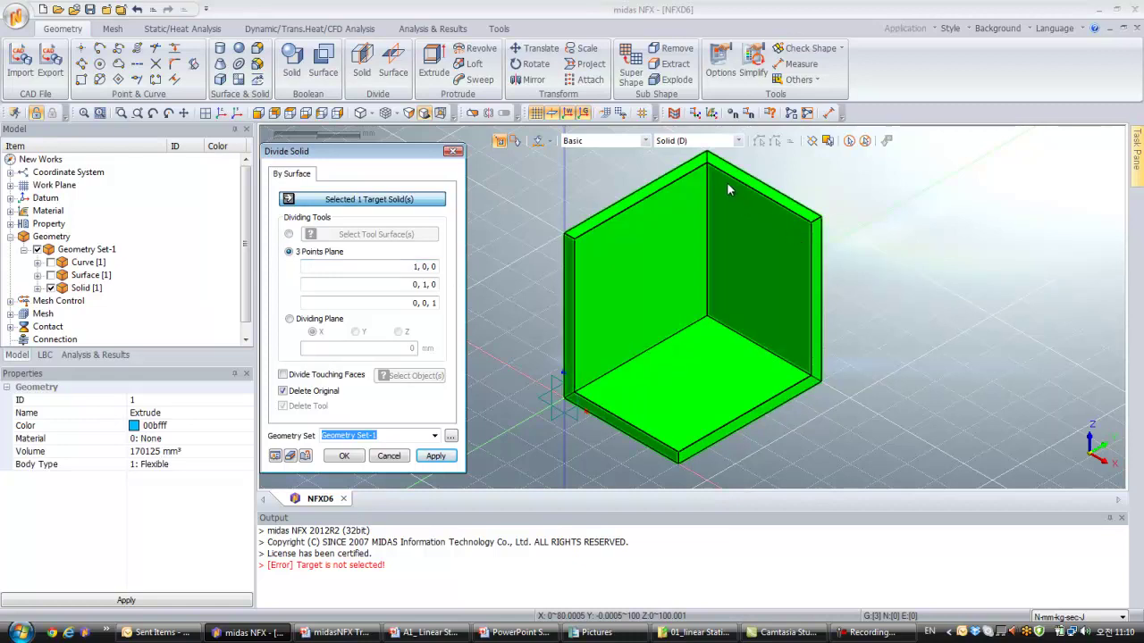
click(691, 187)
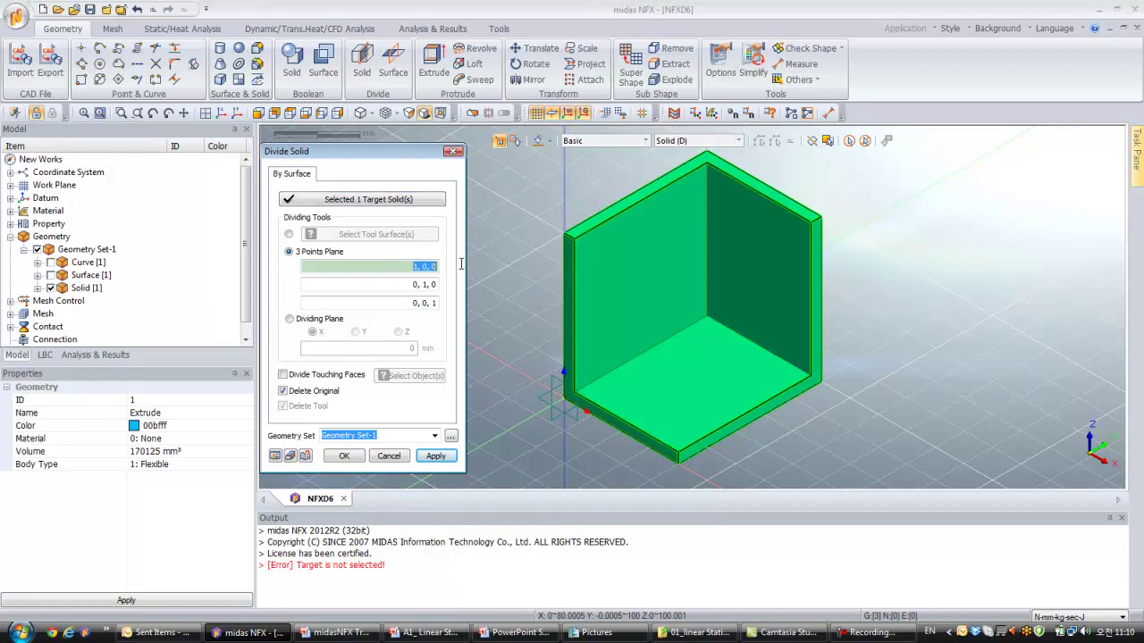
click(706, 259)
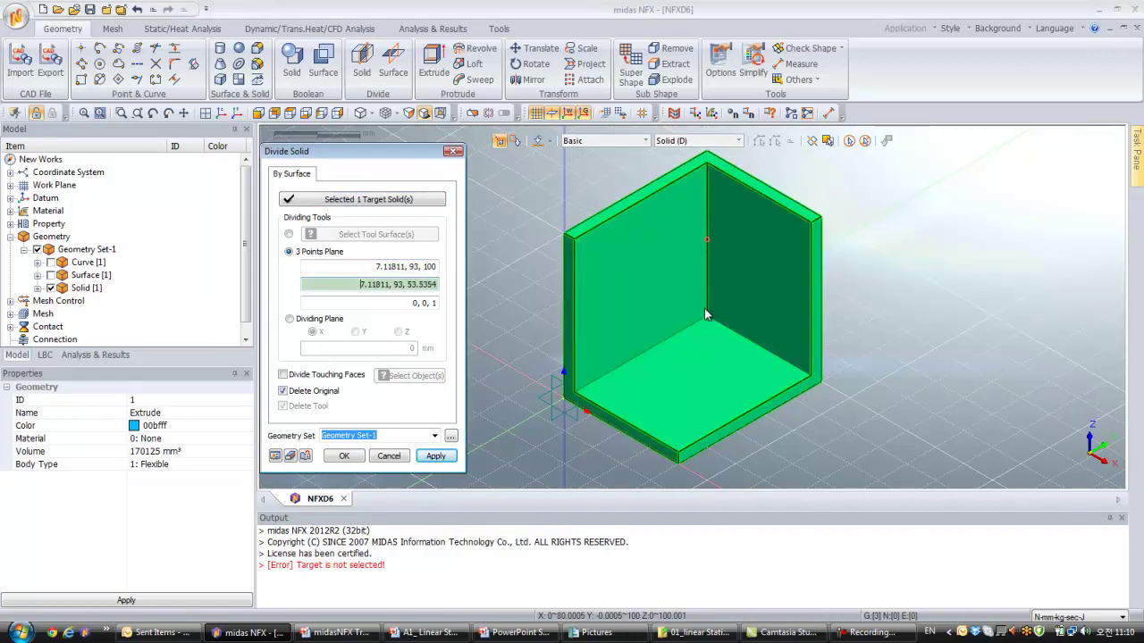
click(811, 227)
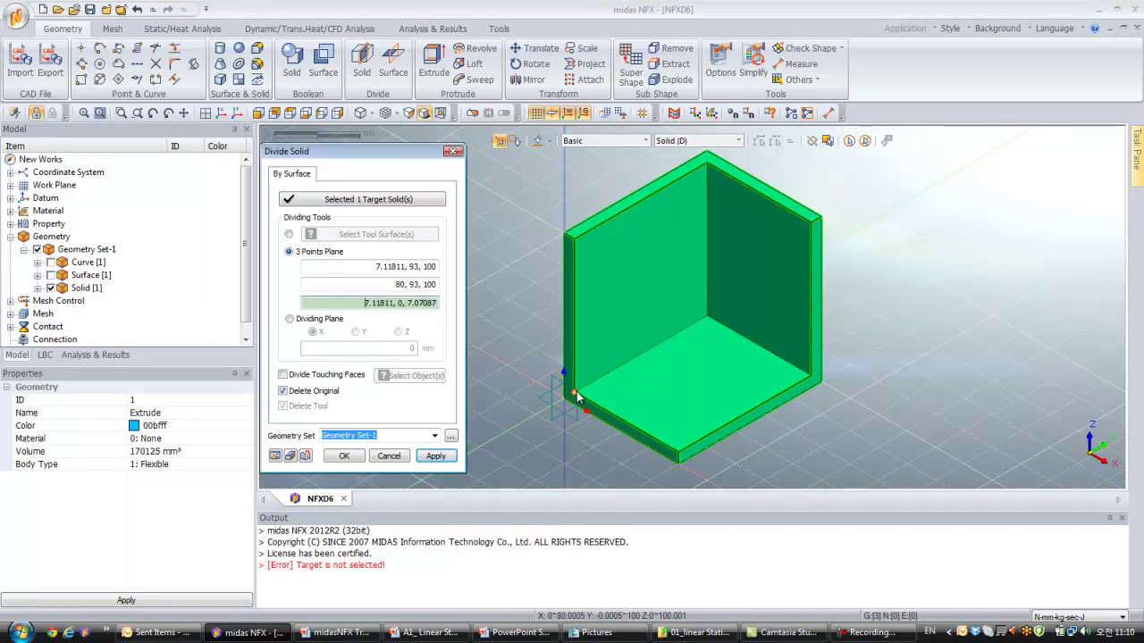
click(577, 401)
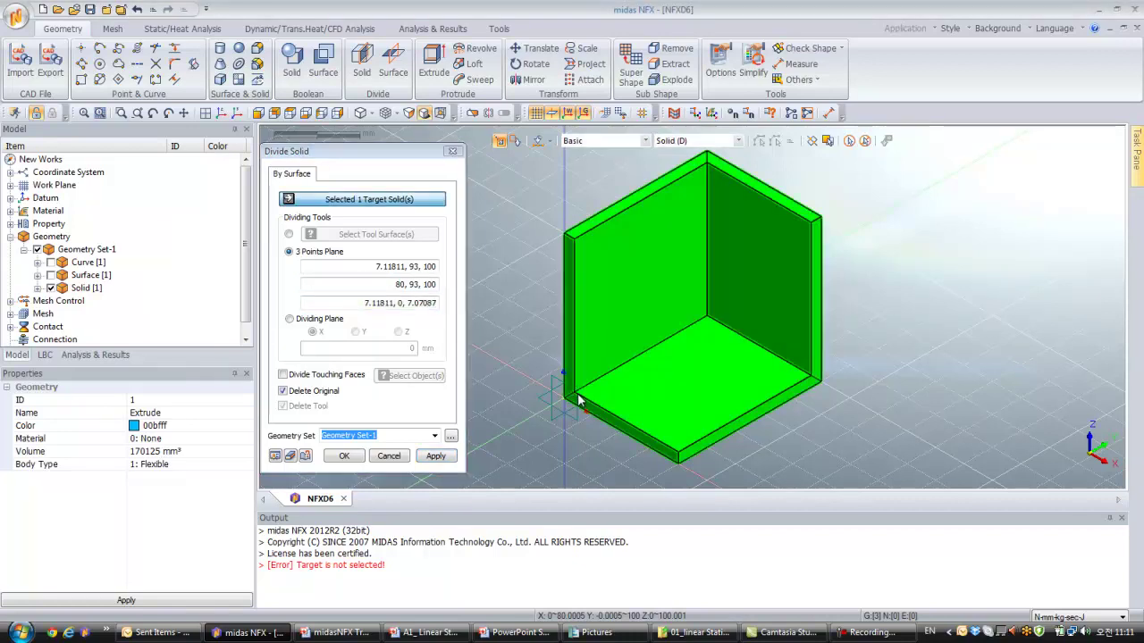
click(275, 456)
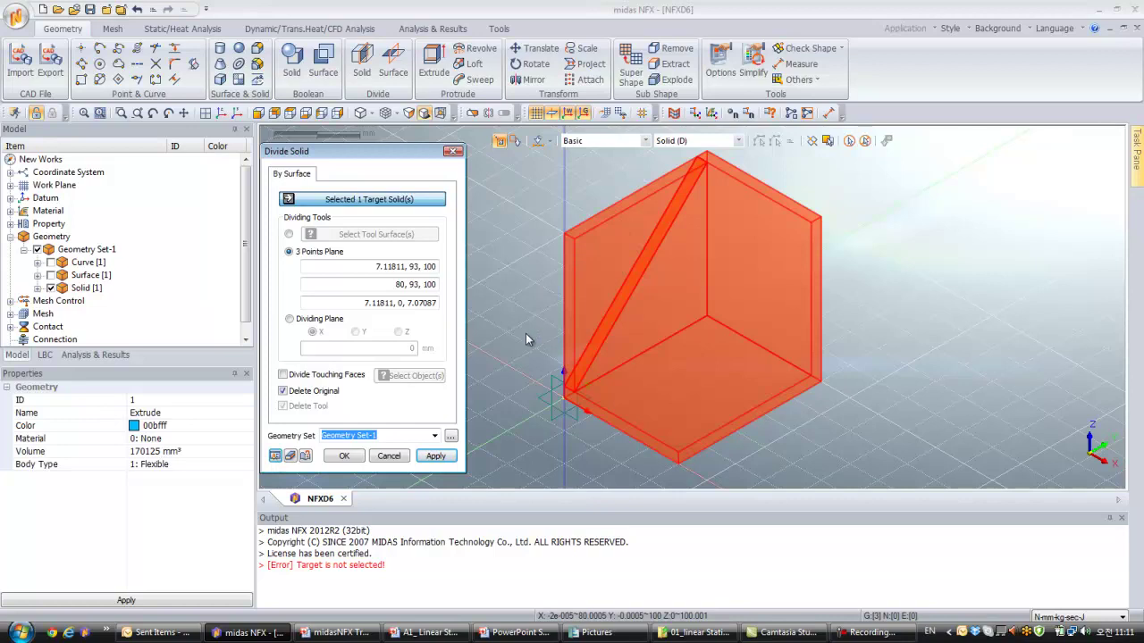
click(342, 456)
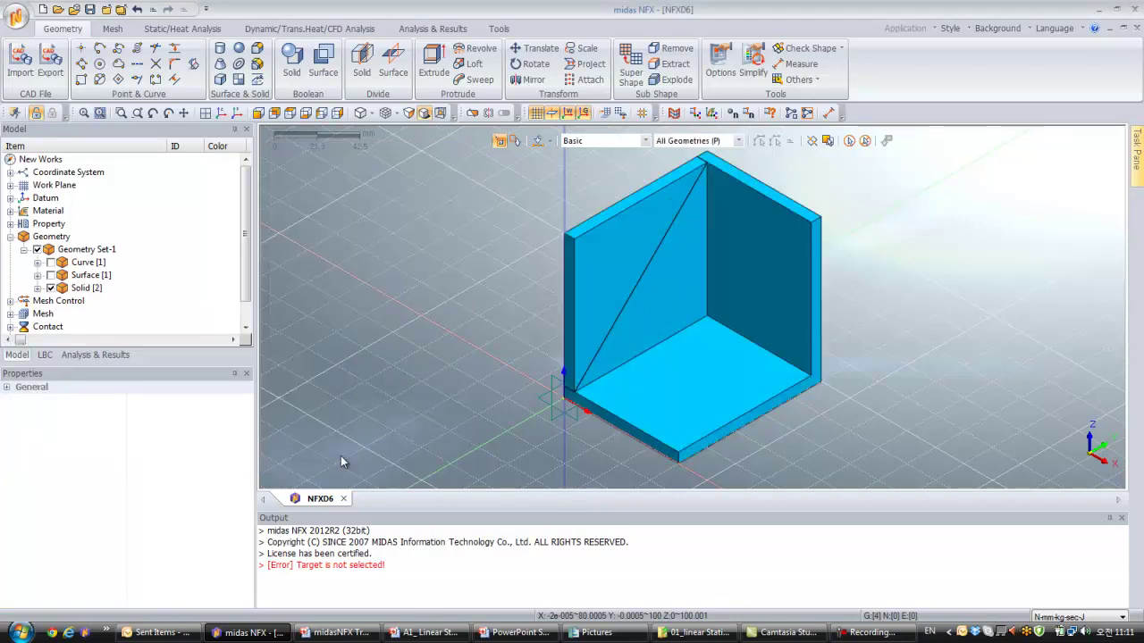
Delete the upper triangular part that was split off the side wall
click(623, 225)
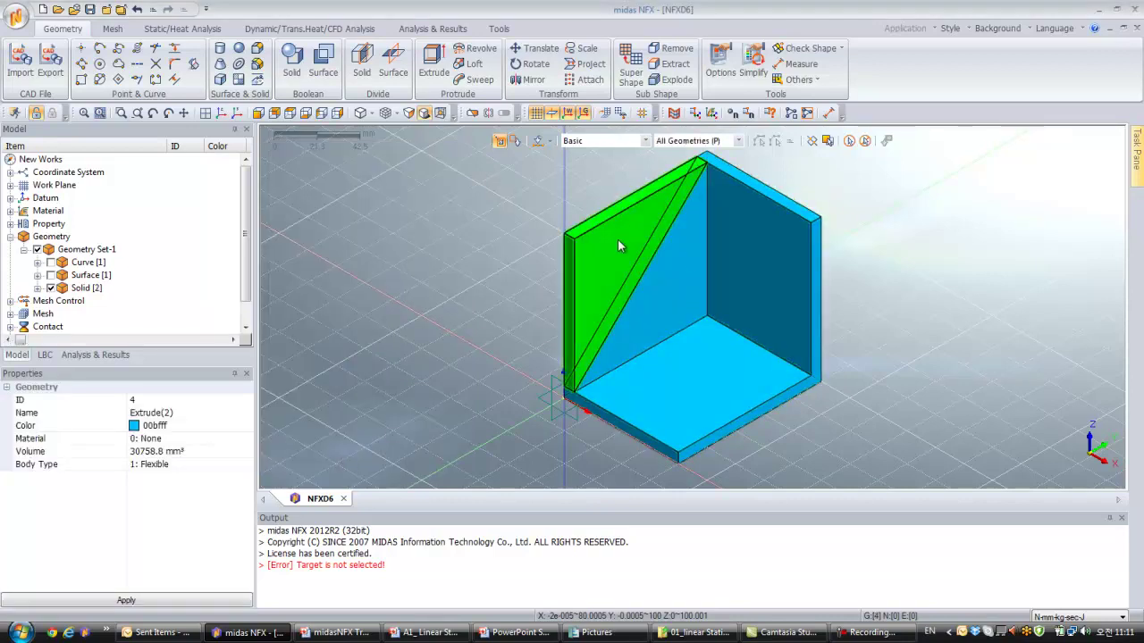
right_click(617, 240)
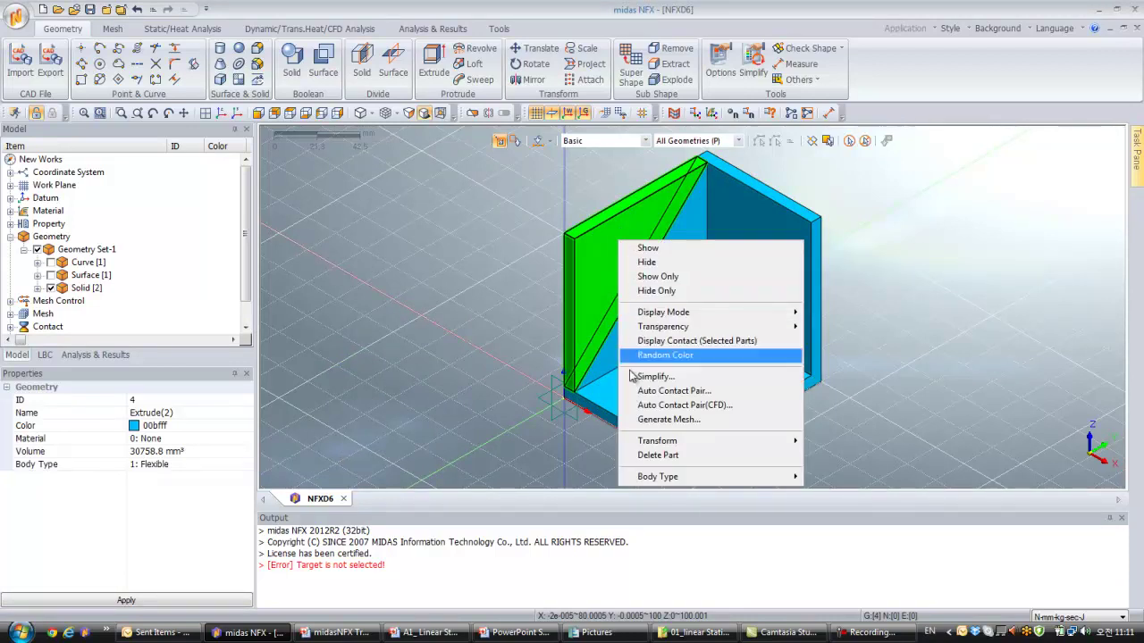
click(655, 456)
click(543, 386)
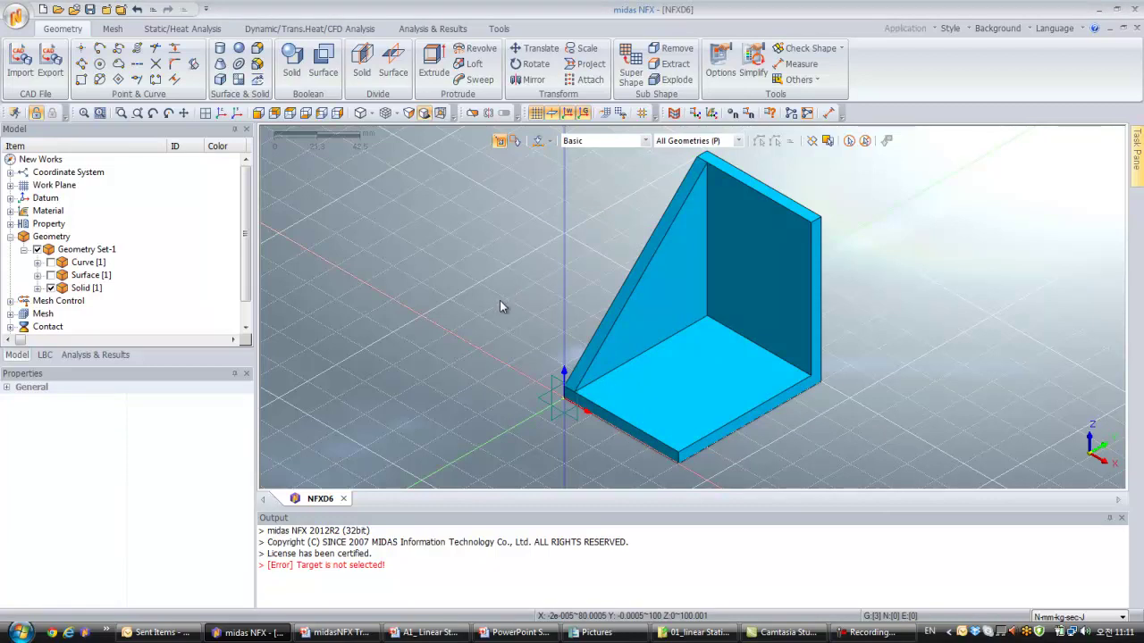
Move the work plane onto the upper face of the base plate, using a face as reference plane
right_click(493, 302)
click(541, 404)
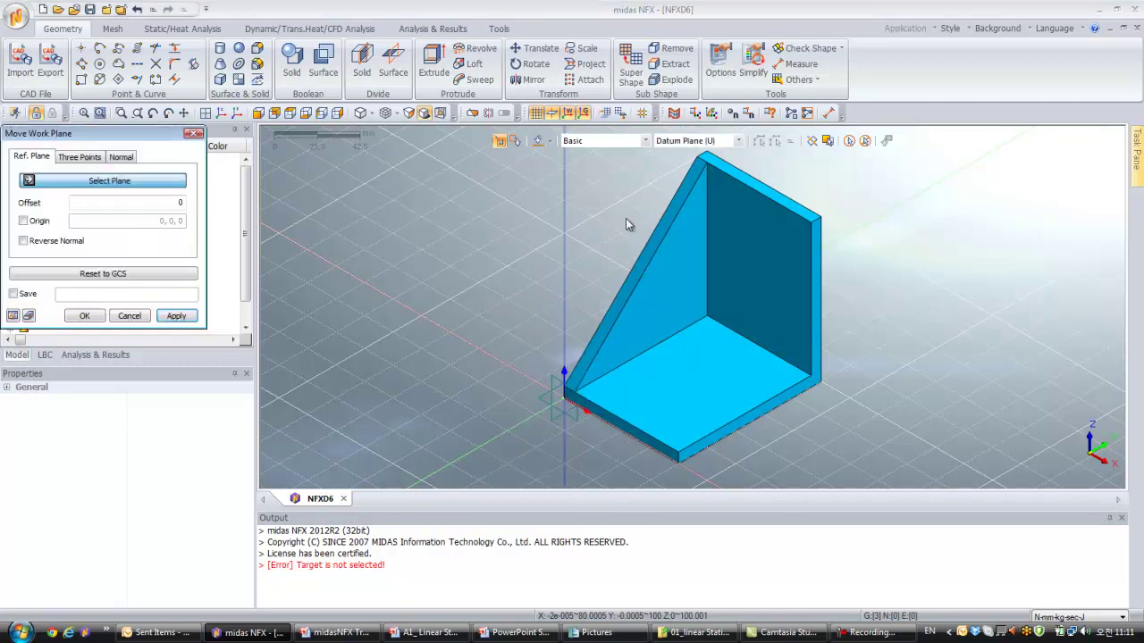
click(617, 141)
click(595, 164)
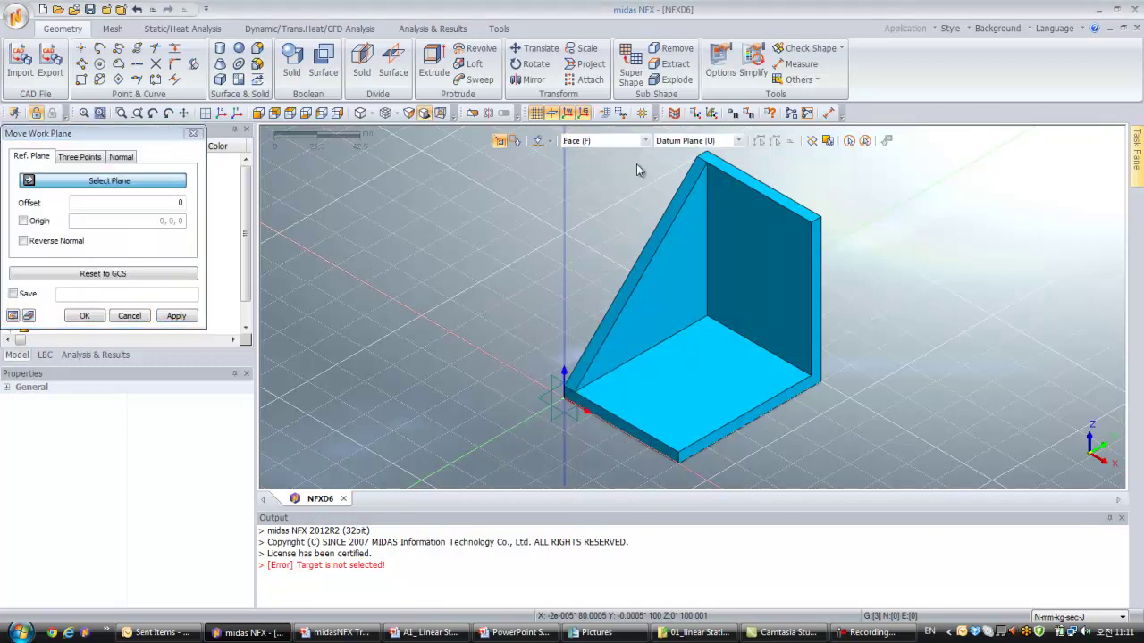
click(712, 384)
click(85, 316)
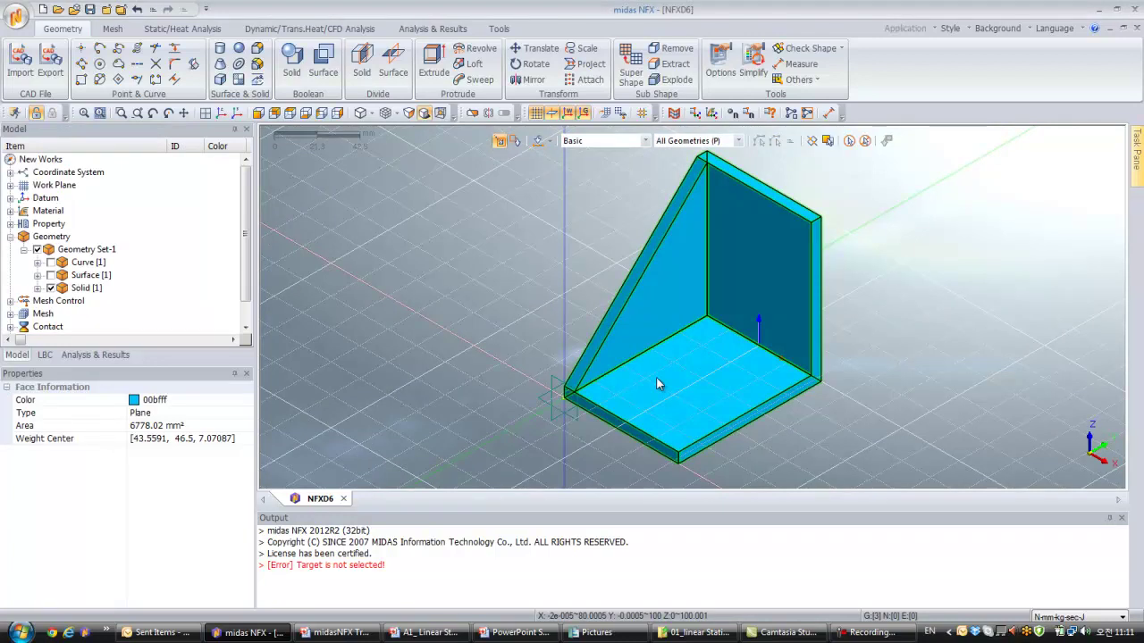
Draw a circle of 7.5 mm radius on the base face, centred on the work plane's vertical grid line in the front half
click(99, 64)
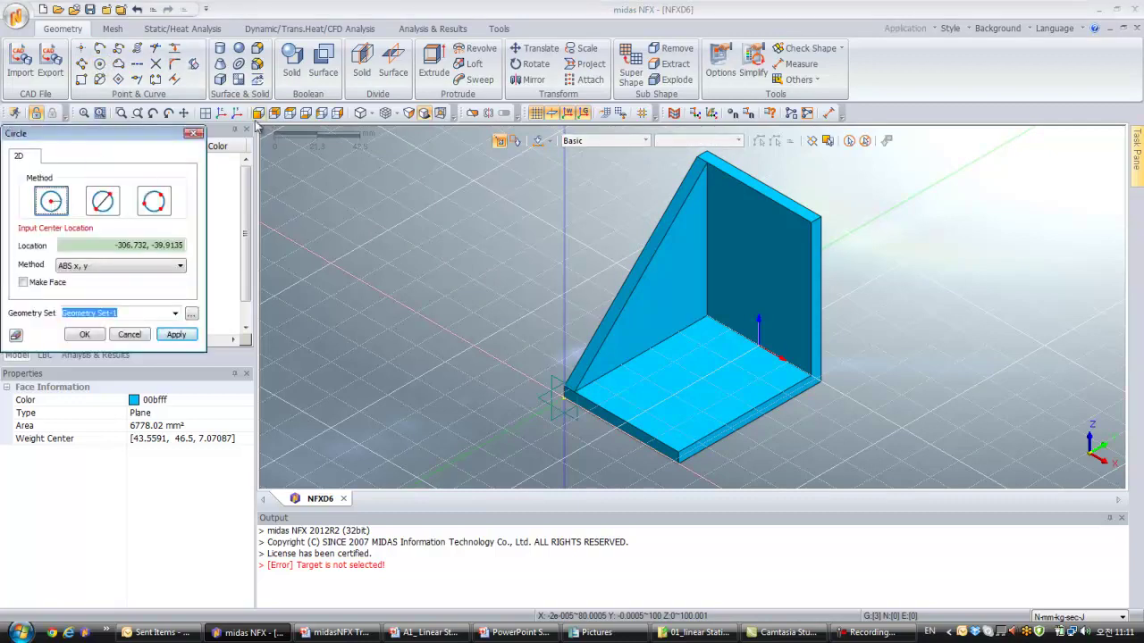
click(626, 380)
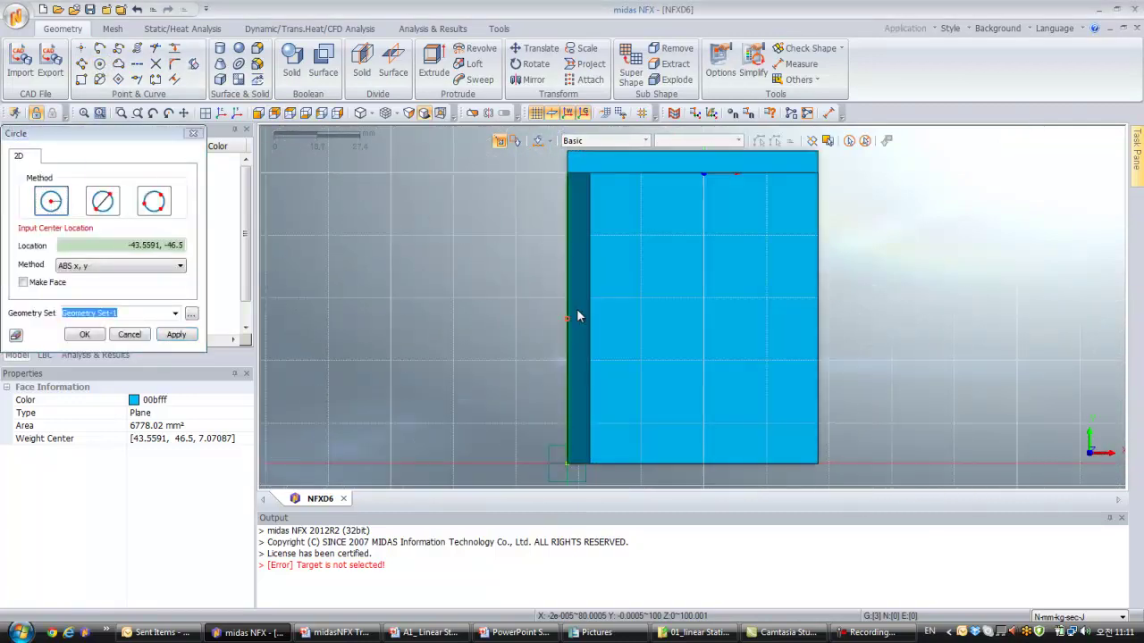
click(704, 364)
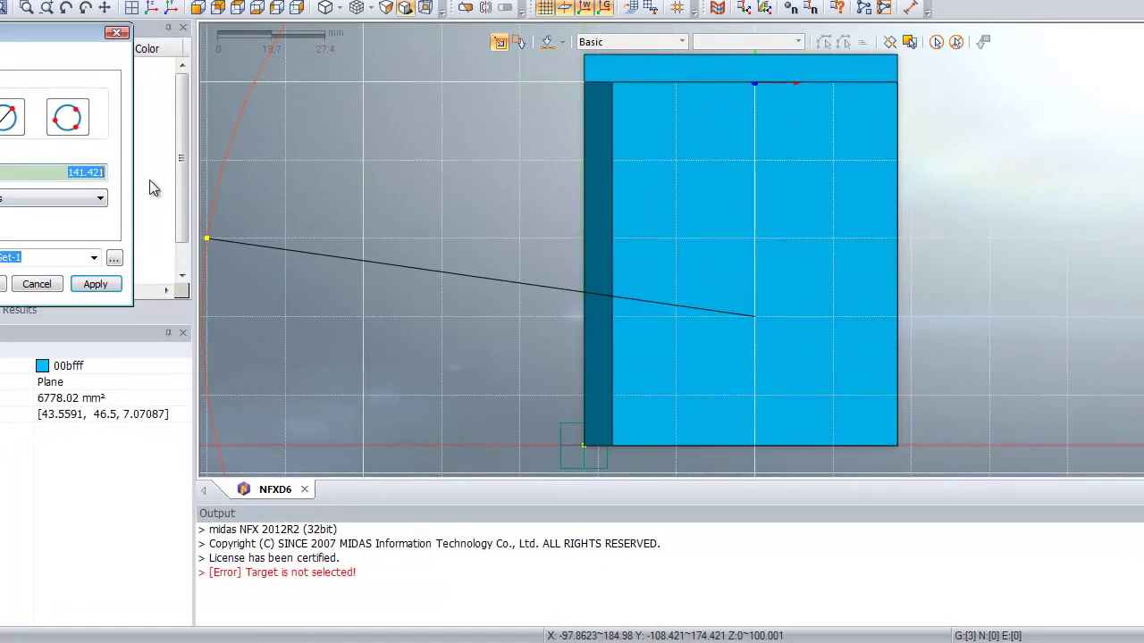
text(7.5)
key(Return)
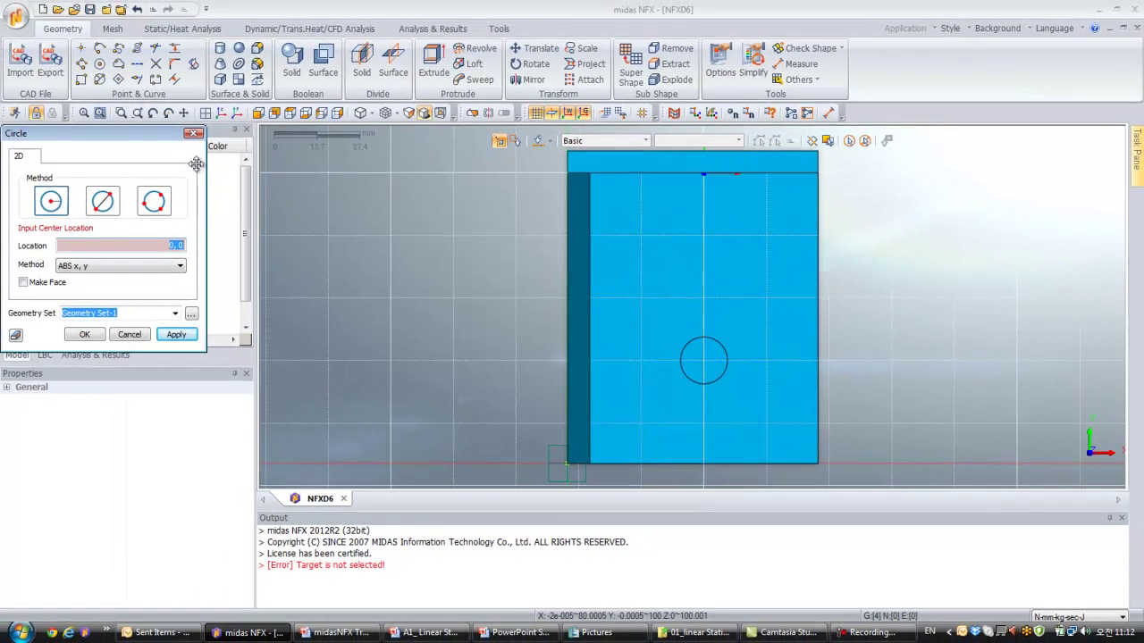
click(193, 134)
Set up a Translate transform with the circle as target and the Y datum axis as direction
click(536, 50)
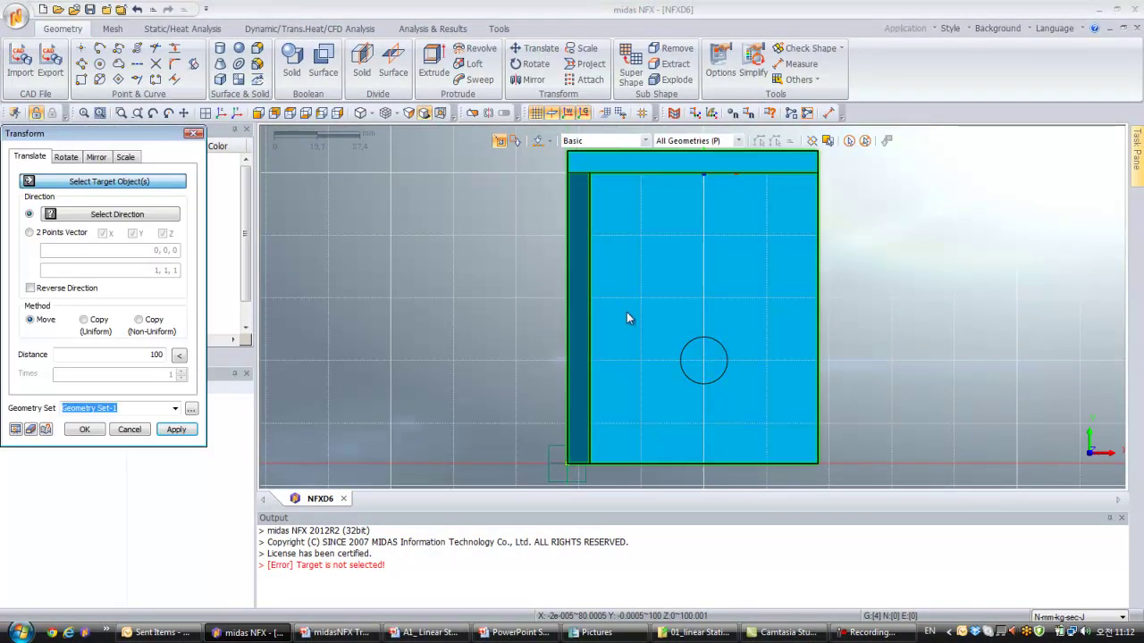
drag(151, 139, 360, 163)
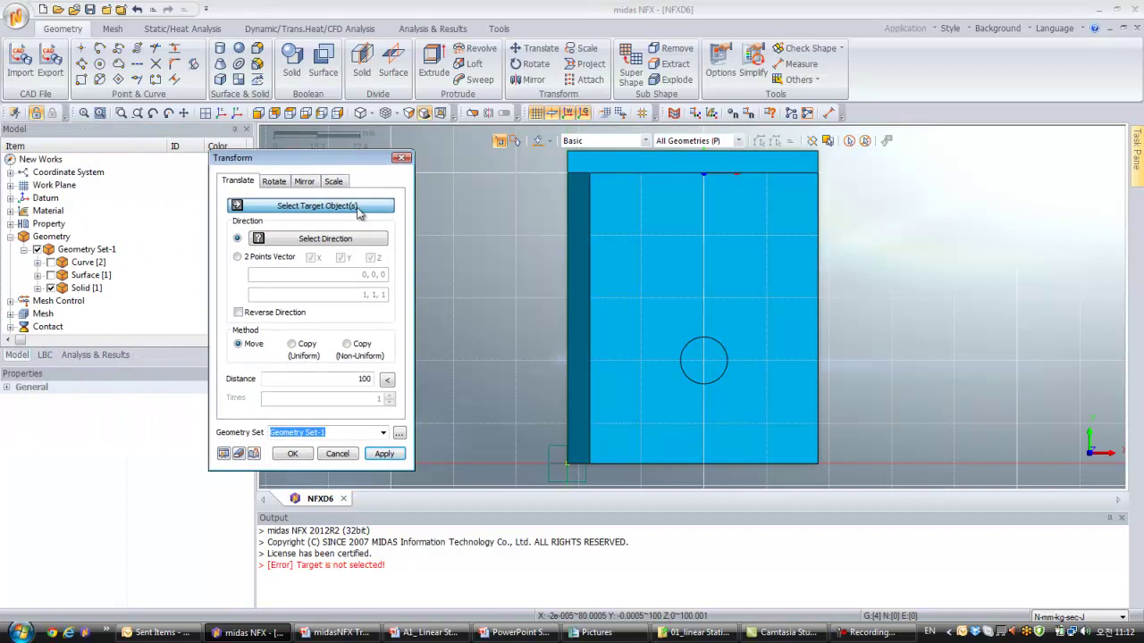
click(355, 206)
drag(658, 322, 738, 404)
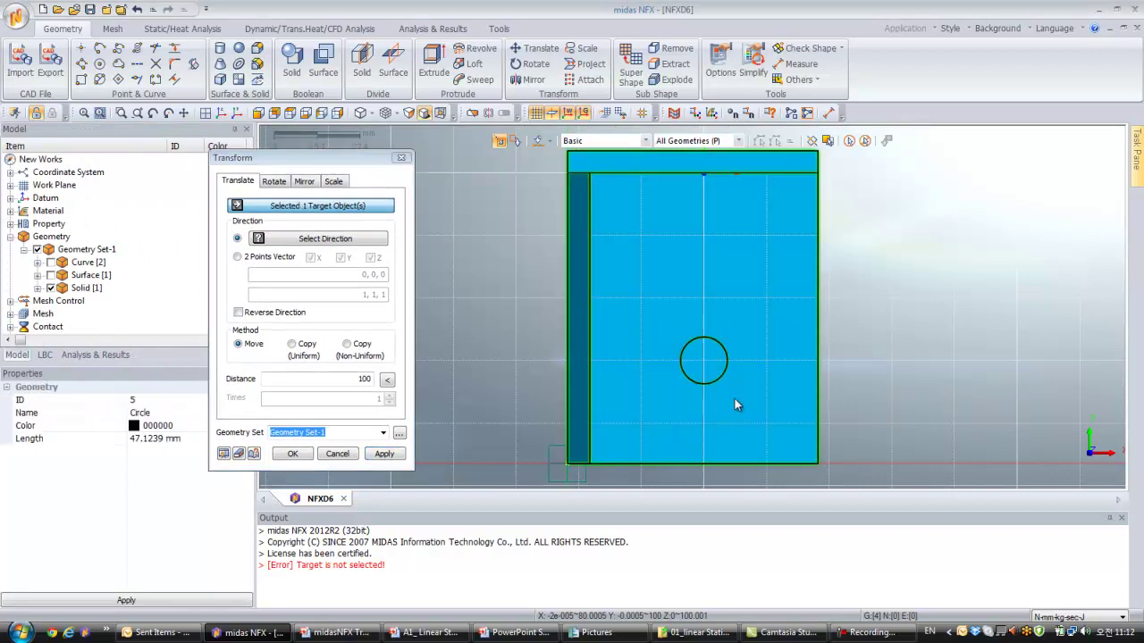
click(296, 240)
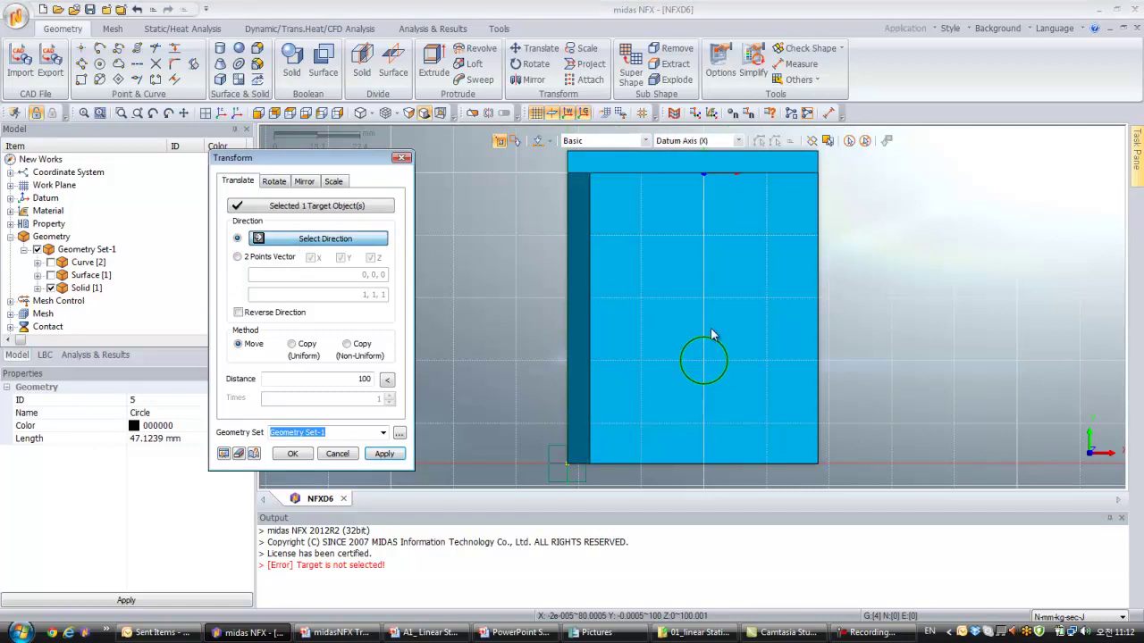
click(567, 479)
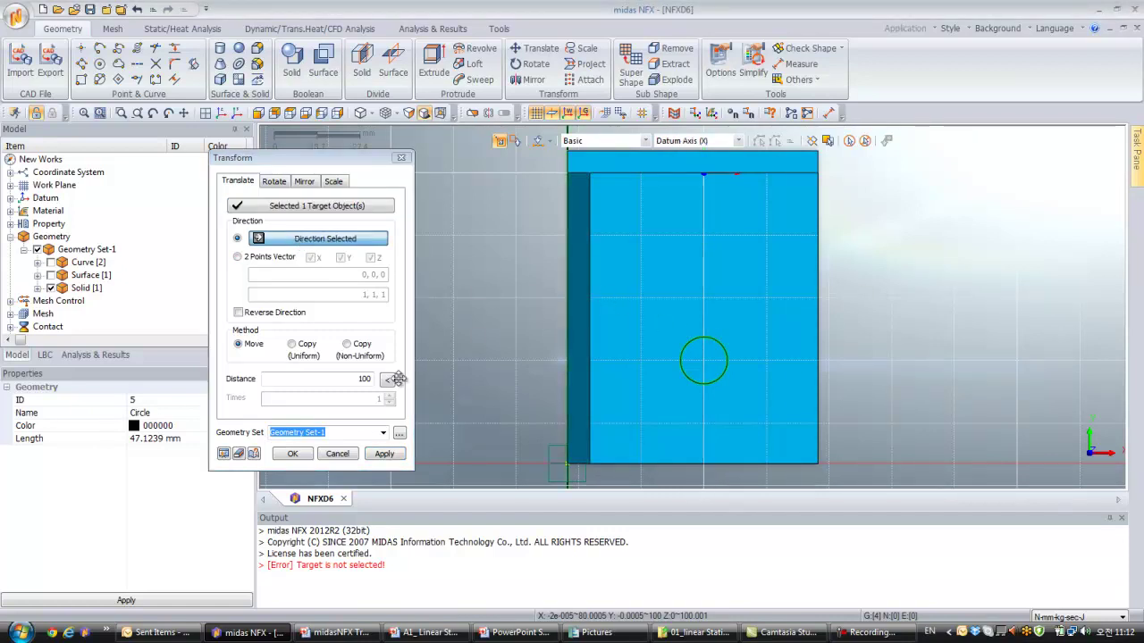
Set the transform method to uniform copy and preview the copied circle at a distance of 30 mm
click(292, 345)
double_click(367, 378)
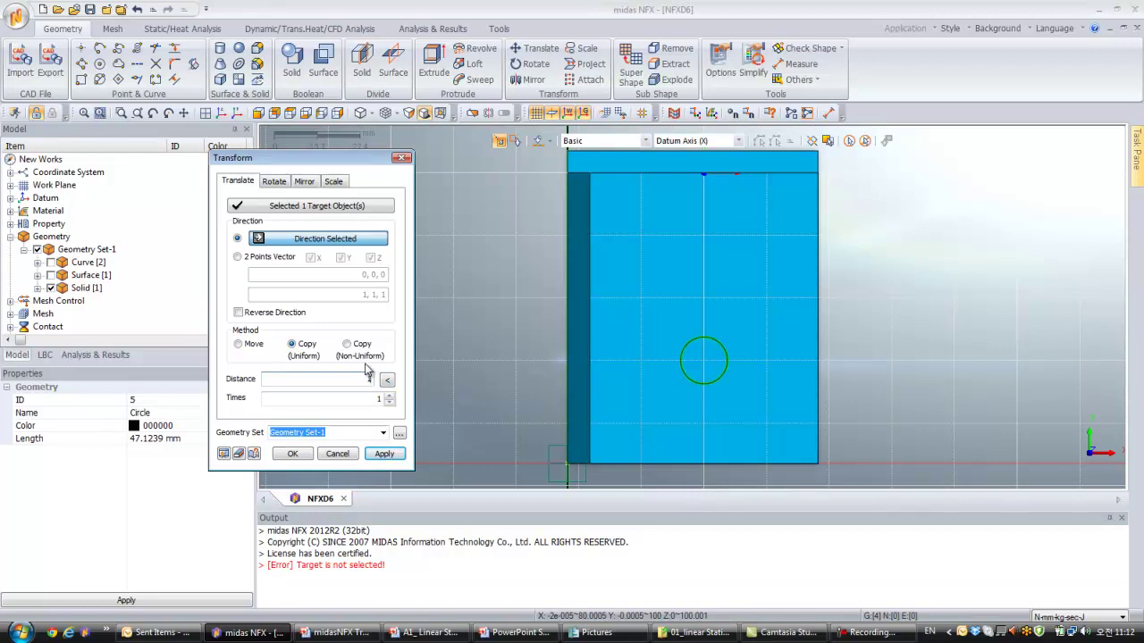
click(224, 454)
double_click(367, 379)
text(30)
click(223, 454)
Change the copy distance to 40 mm, preview it and create one copy of the circle
double_click(366, 379)
text(40)
click(223, 454)
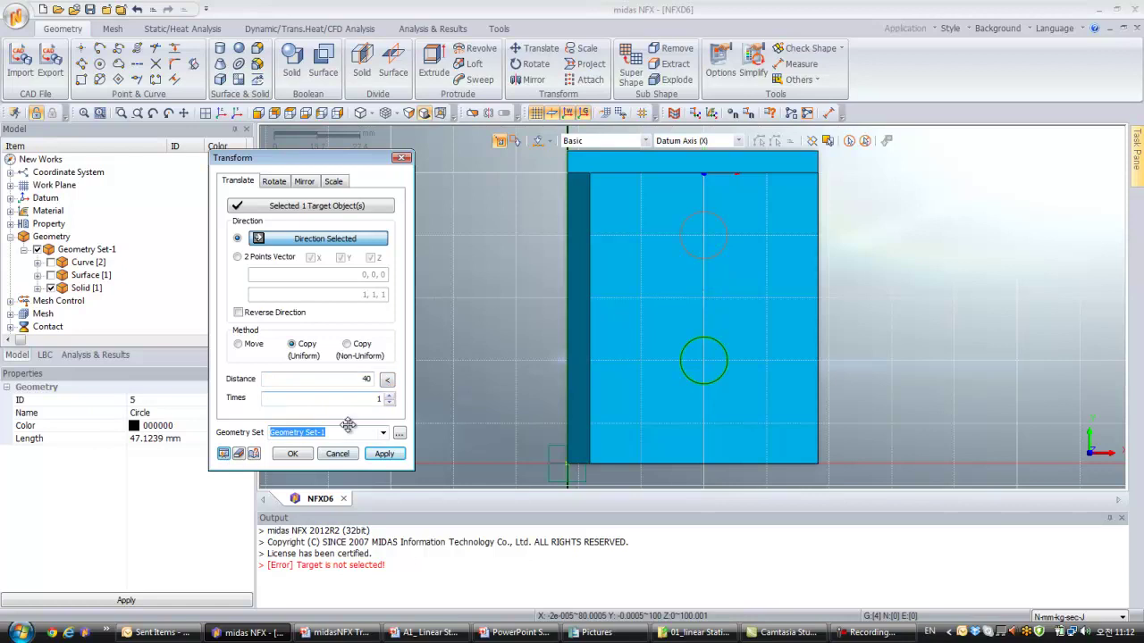
click(294, 454)
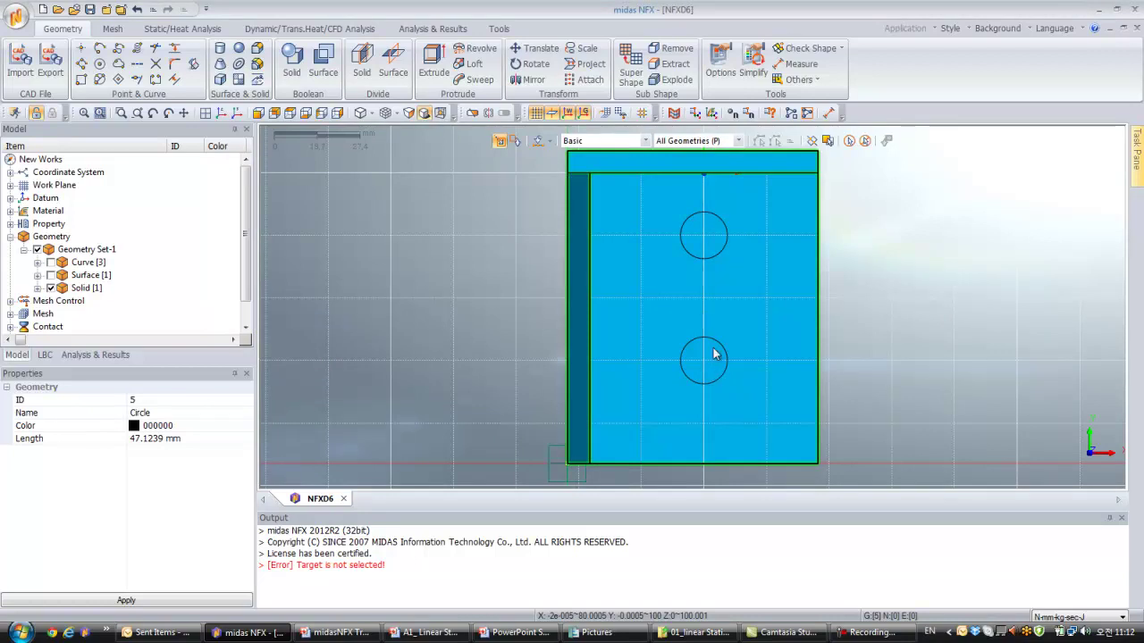
Start an Extrude and select the edges of both circles on the base plate as its profiles
click(258, 113)
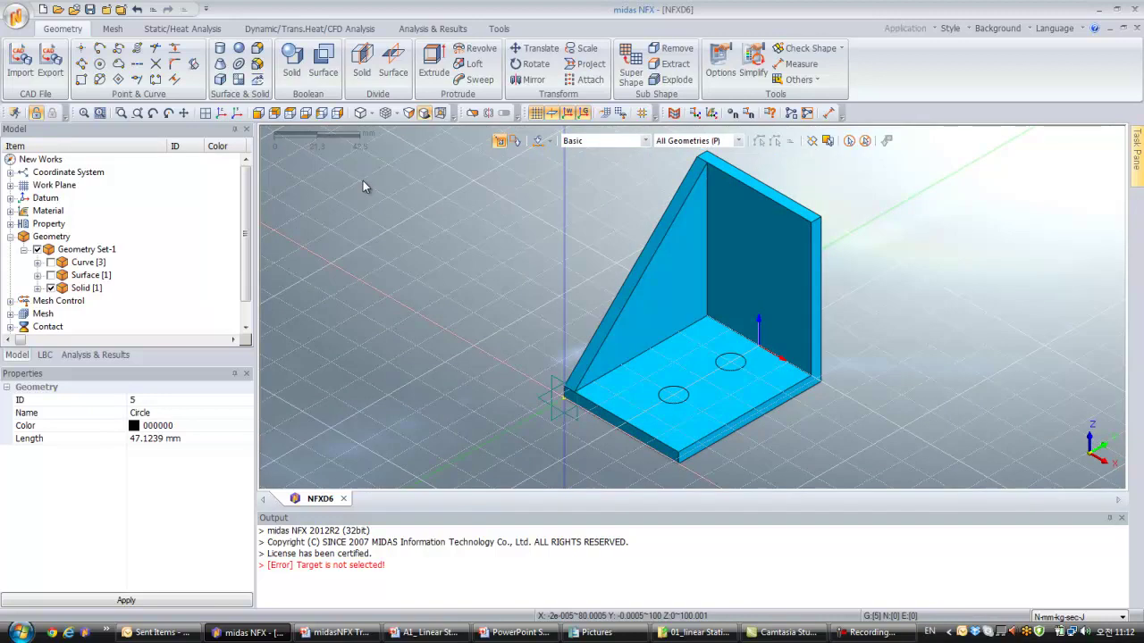
click(437, 62)
drag(167, 152, 300, 162)
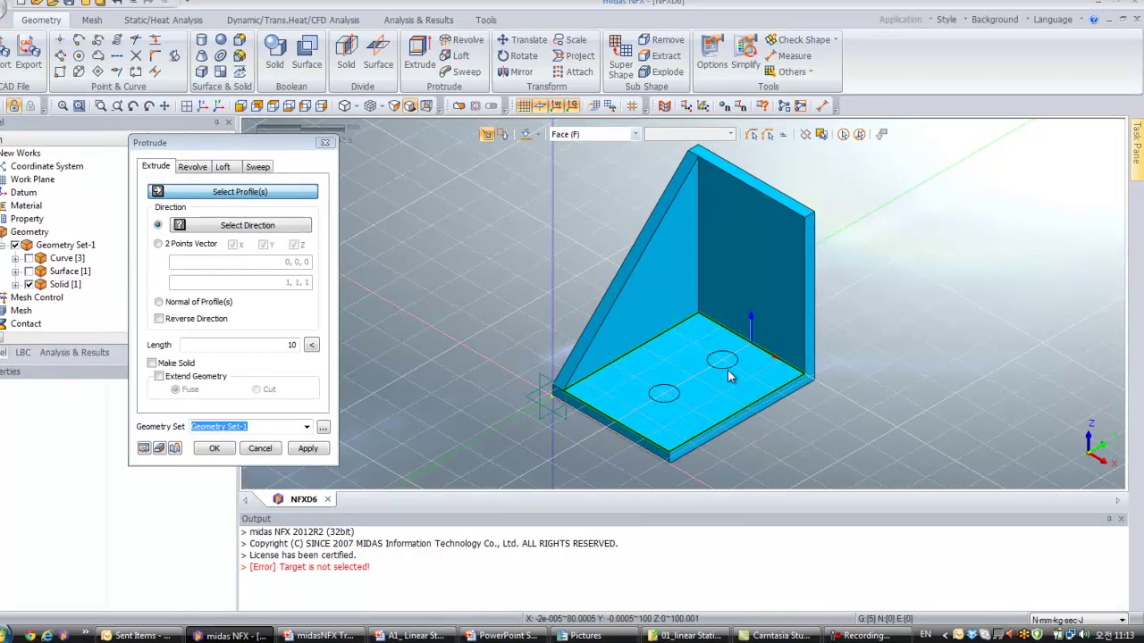
click(749, 380)
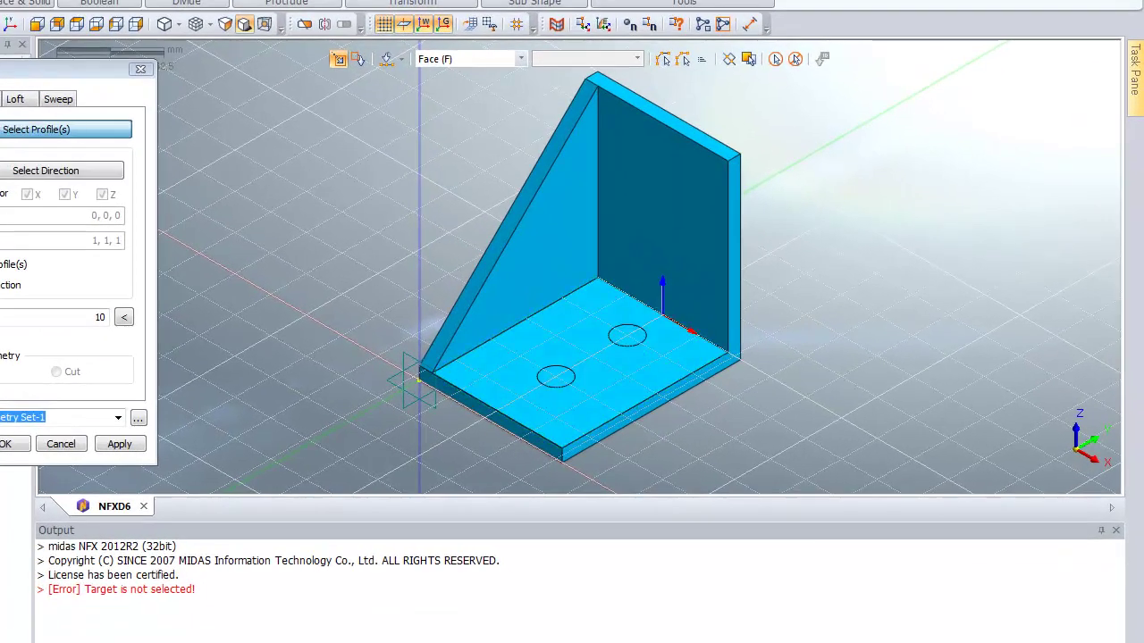
click(521, 59)
click(510, 92)
drag(530, 352, 591, 395)
drag(601, 315, 659, 359)
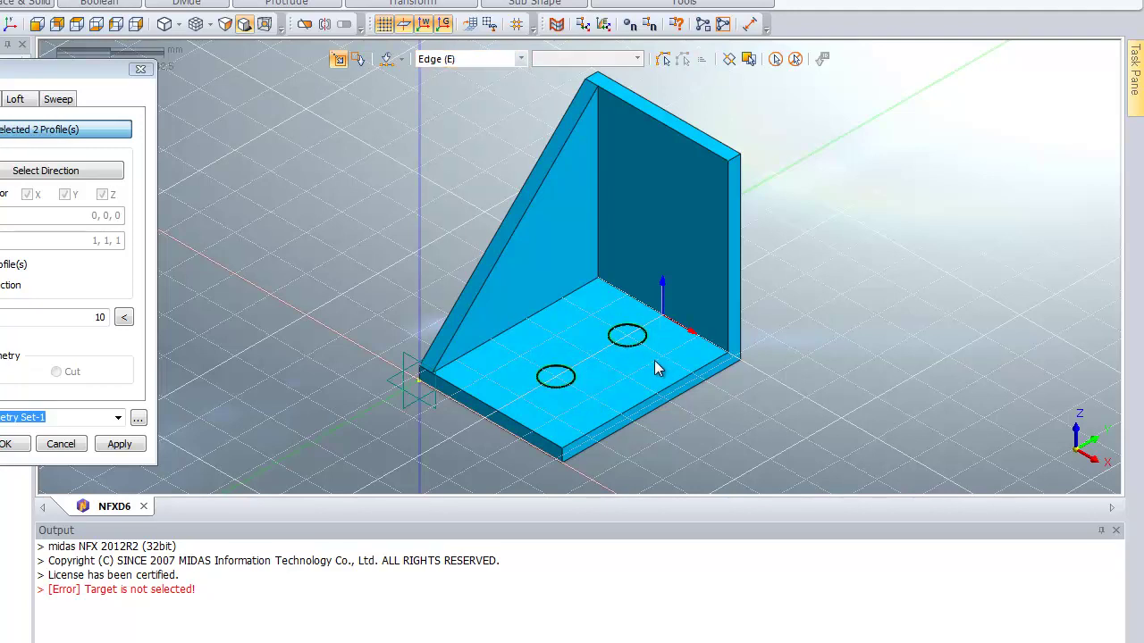
Direct the extrusion along the reversed Z axis with Make Solid and Extend Geometry as Cut, and preview the holes
click(74, 178)
click(423, 175)
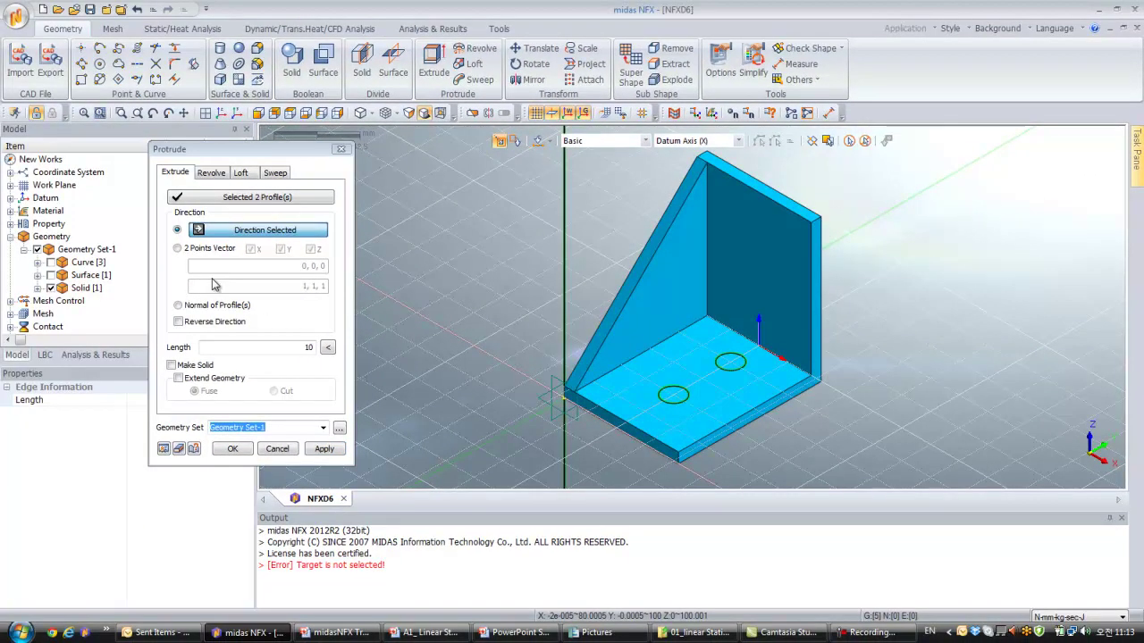
click(179, 323)
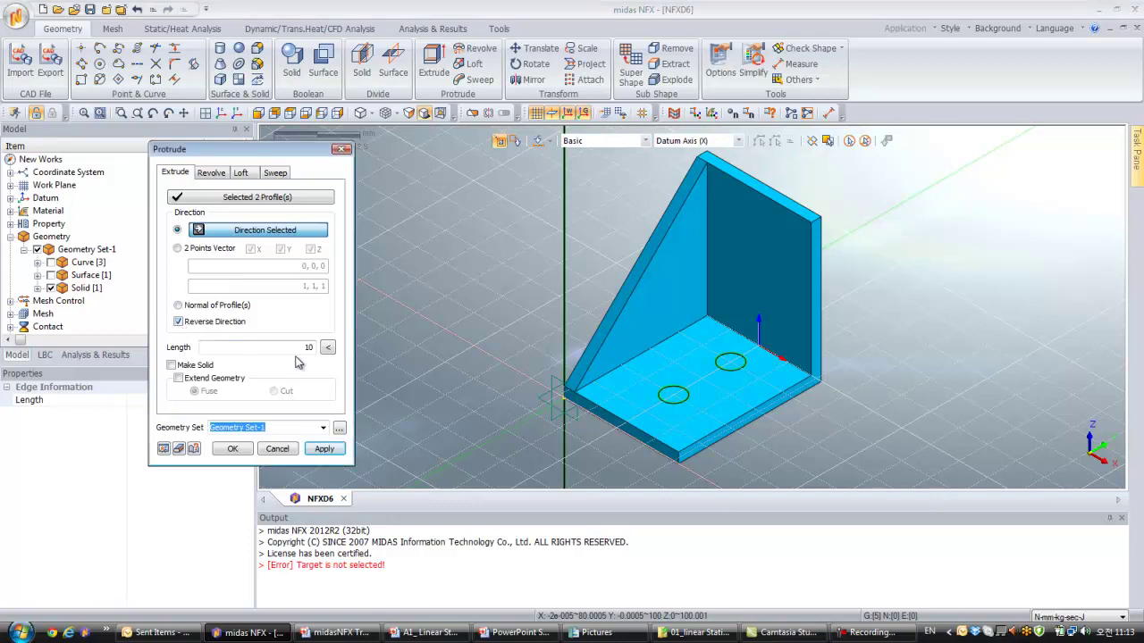
click(170, 365)
click(178, 379)
click(274, 391)
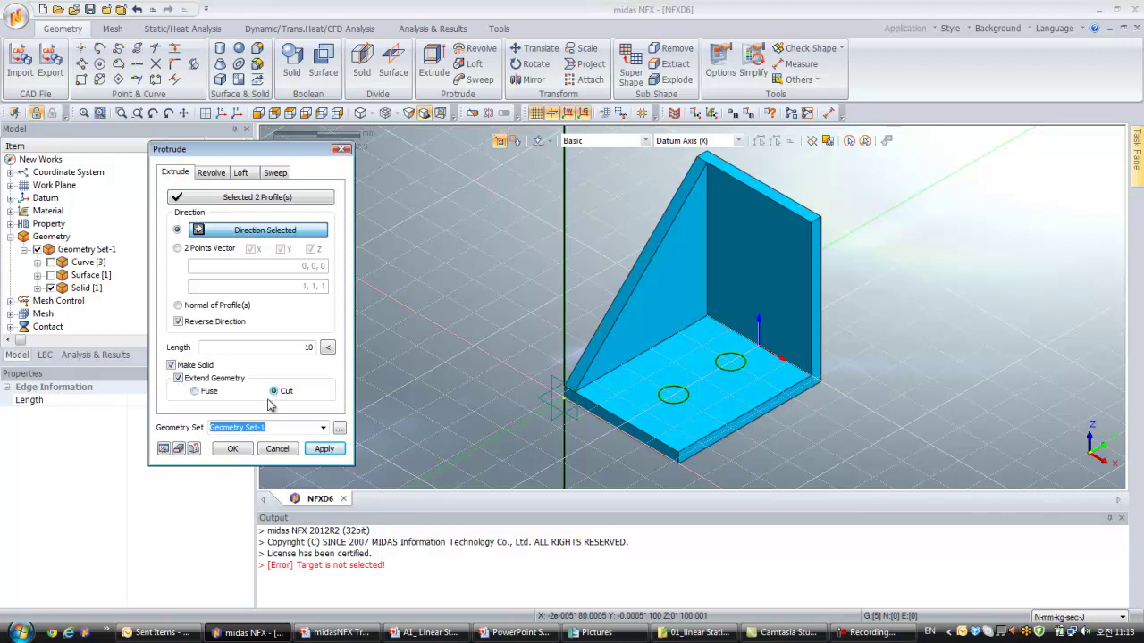
click(164, 450)
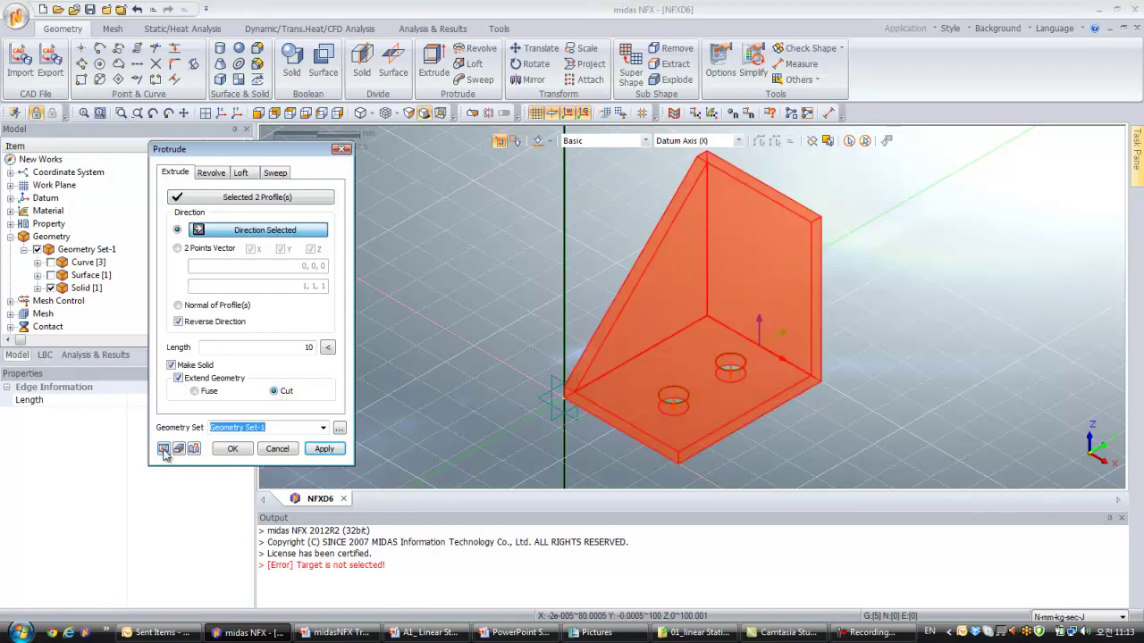
Confirm the extrusion to cut both holes through the base plate
click(232, 450)
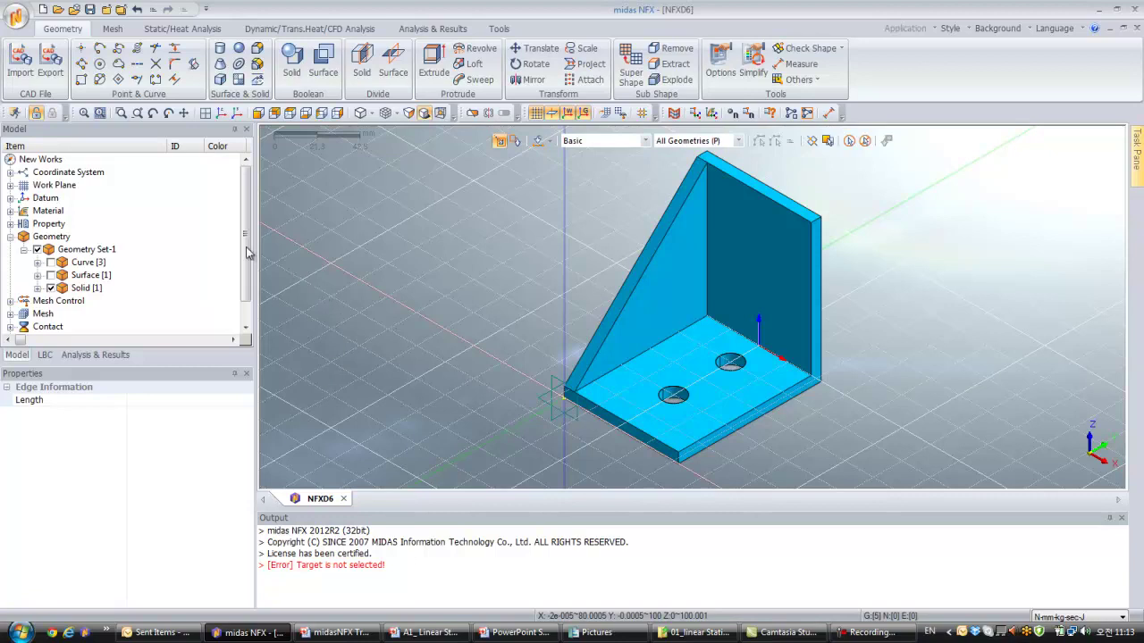
Replace the Alloy Steel material with 1060 Alloy from the Aluminum Alloys library
click(112, 29)
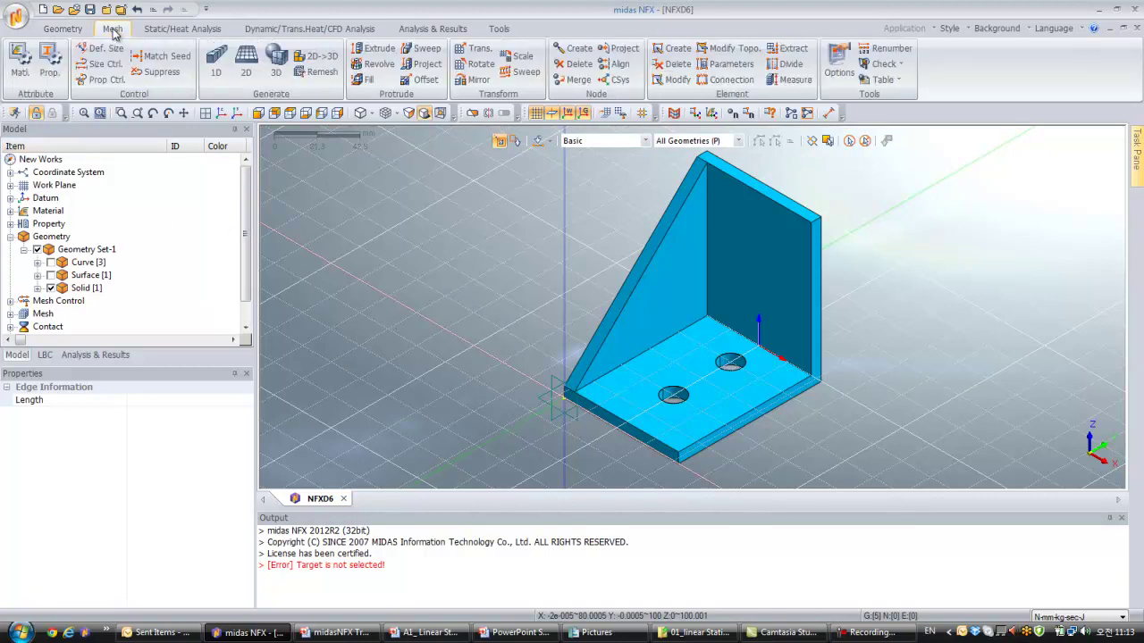
click(22, 63)
drag(89, 134, 178, 138)
click(190, 182)
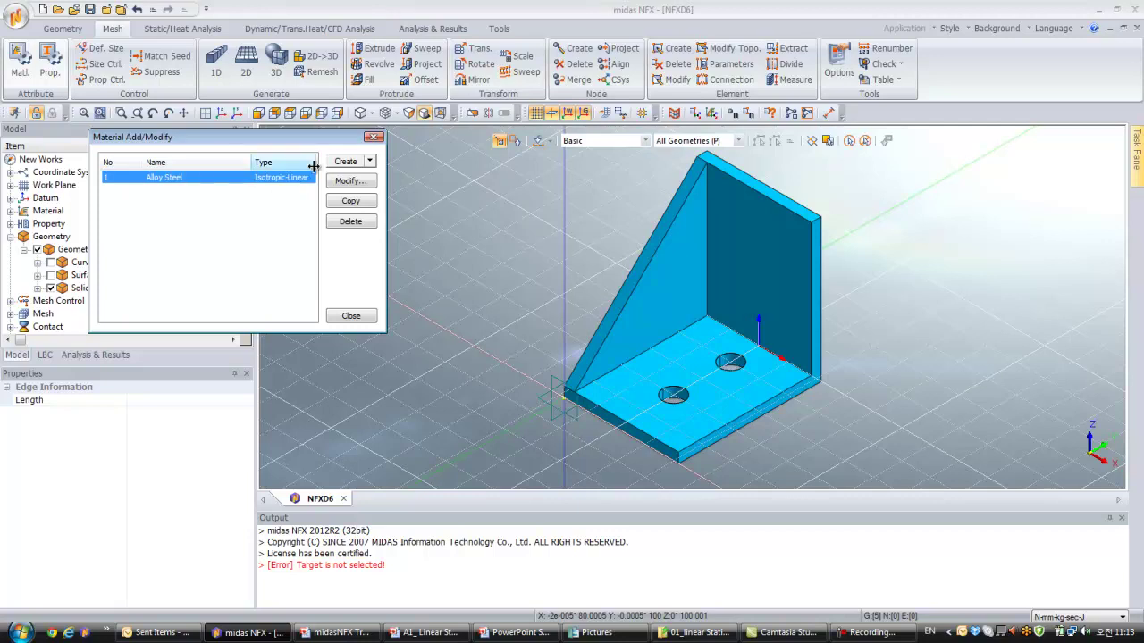
click(358, 182)
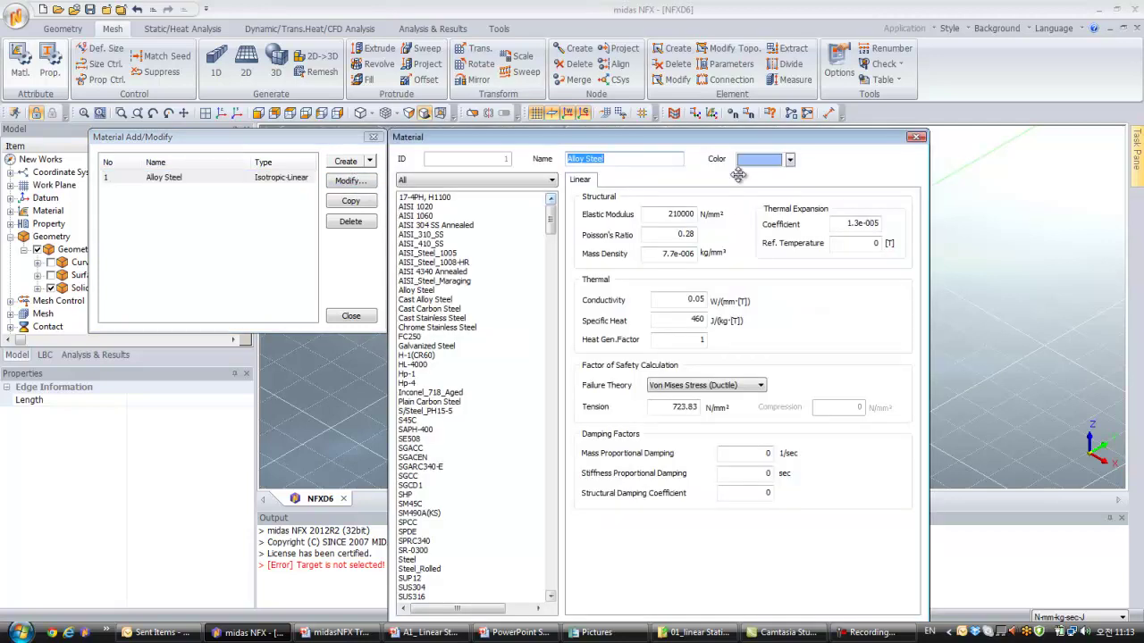
drag(729, 139, 720, 68)
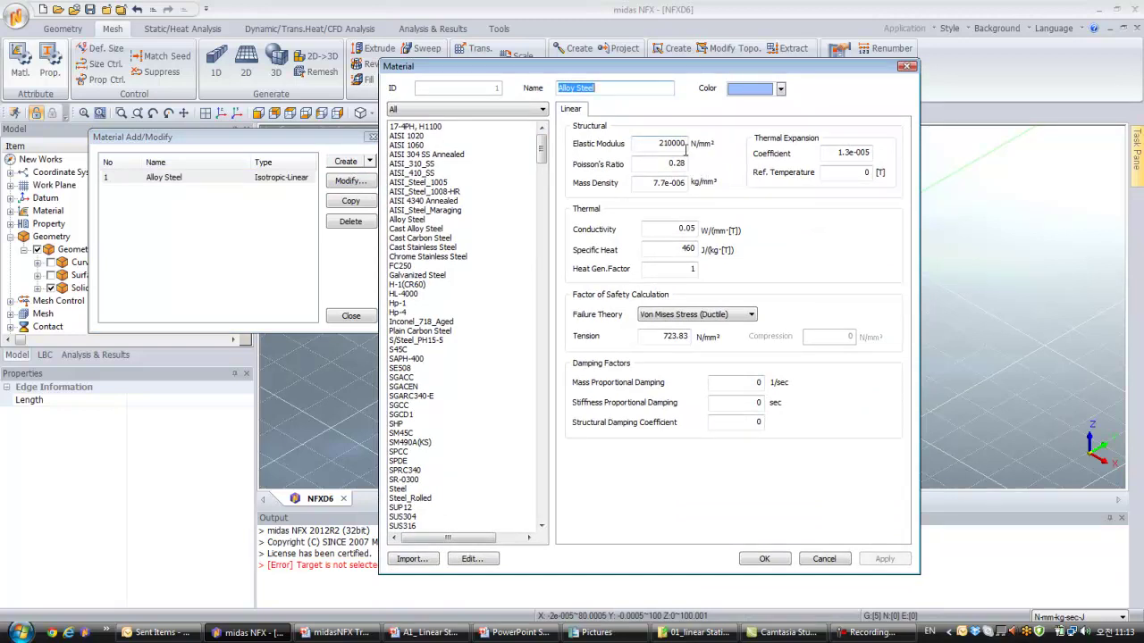
click(444, 110)
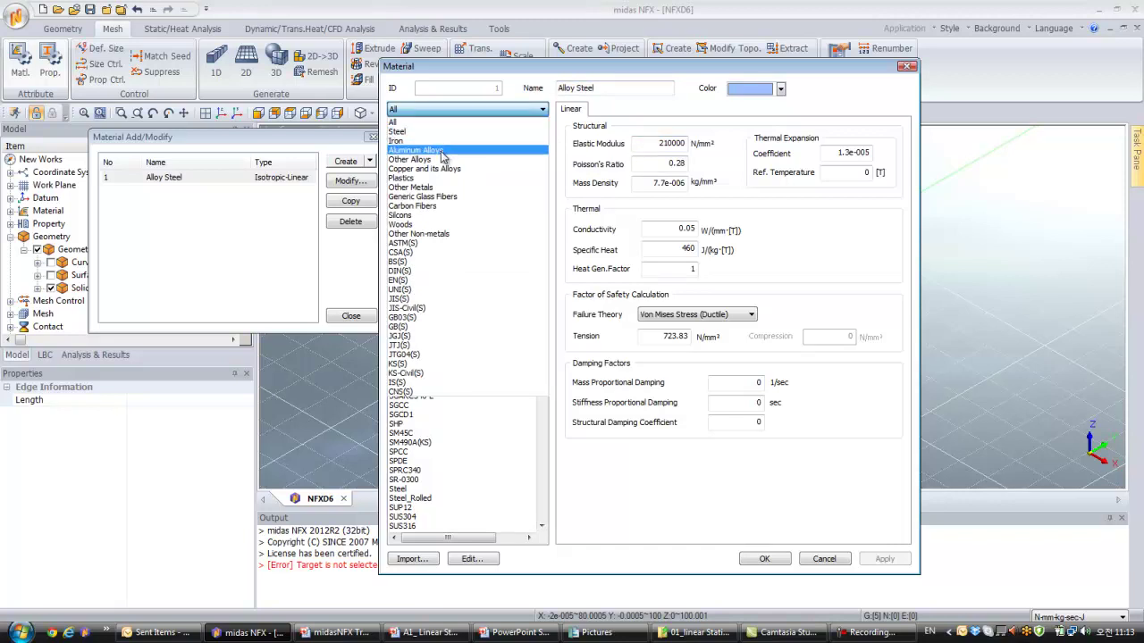
click(442, 151)
click(438, 127)
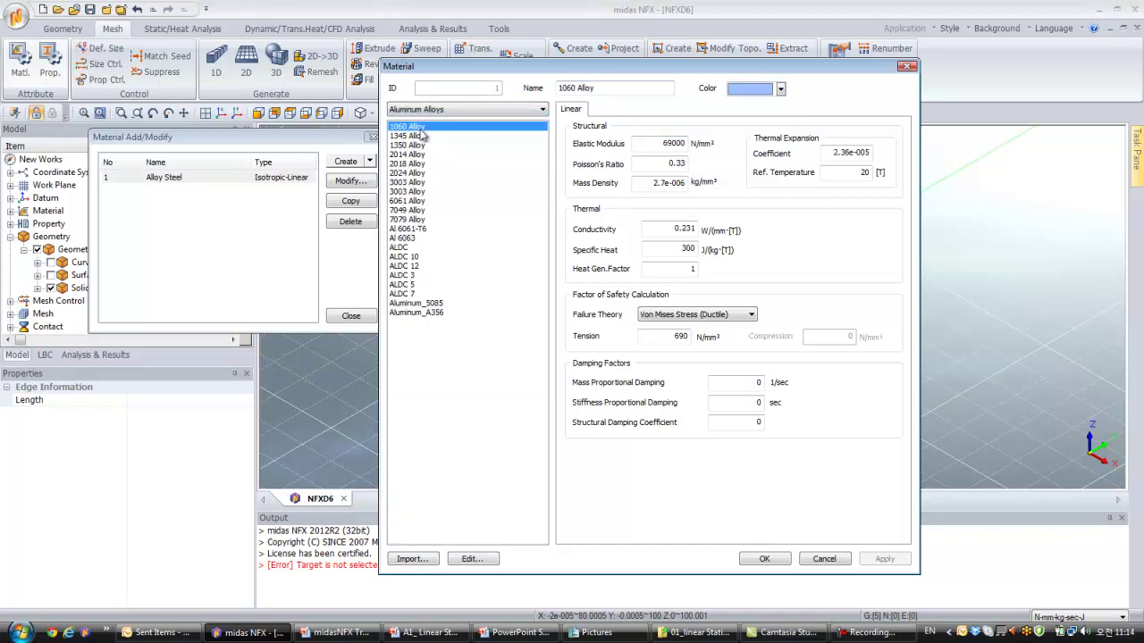
click(764, 559)
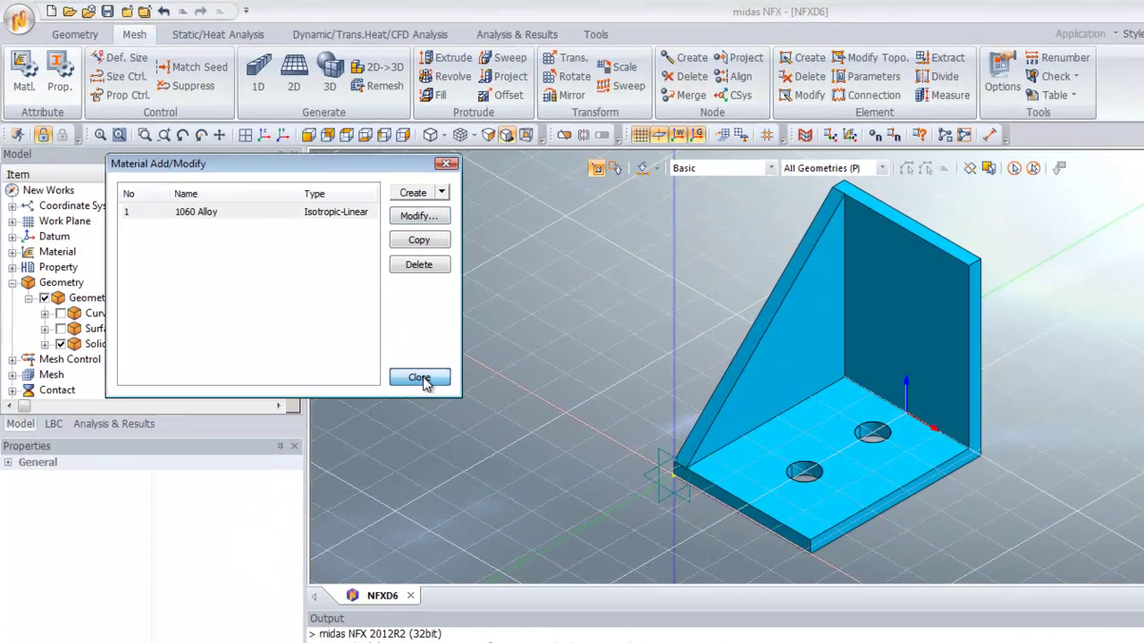
click(349, 316)
Create a 3D solid property using 1060 Alloy and the Global Rectangular material coordinate system
click(60, 81)
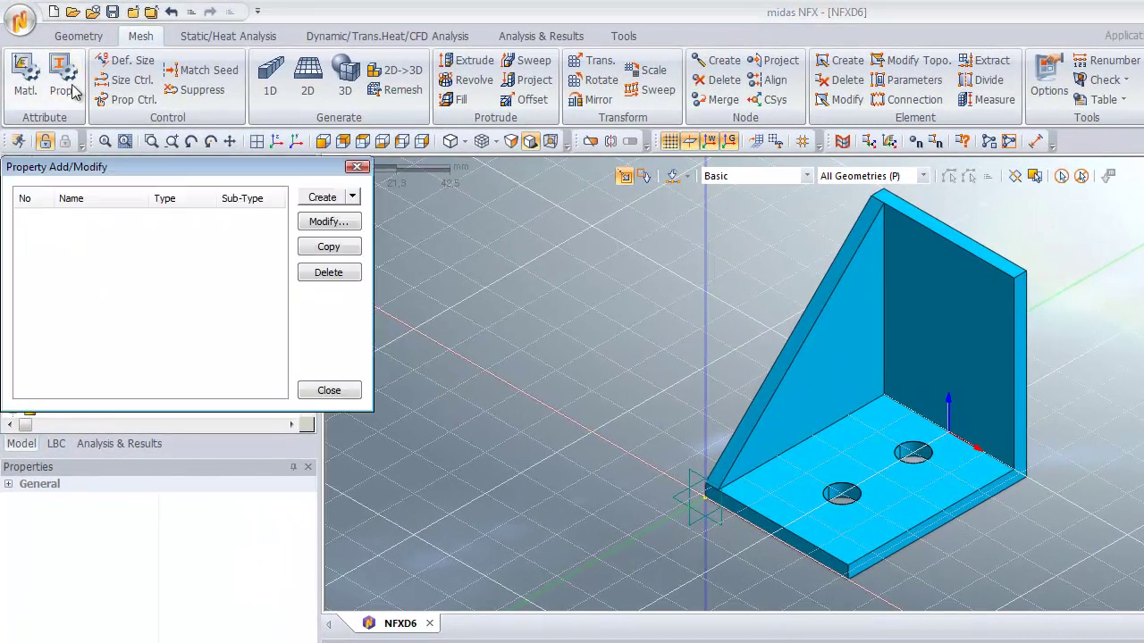
click(348, 194)
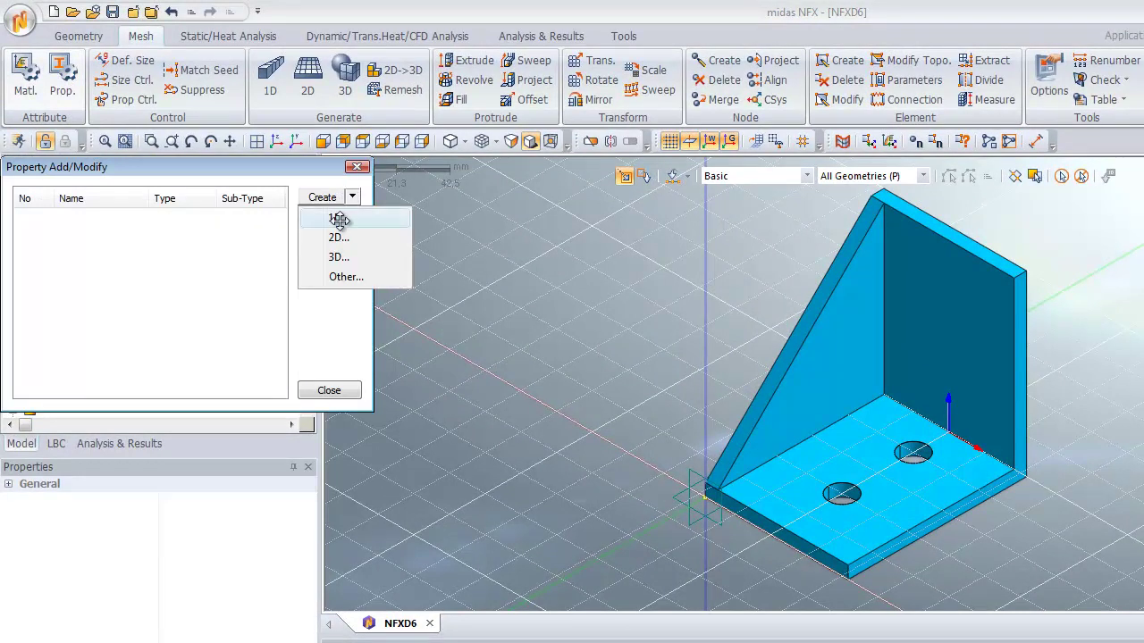
click(333, 254)
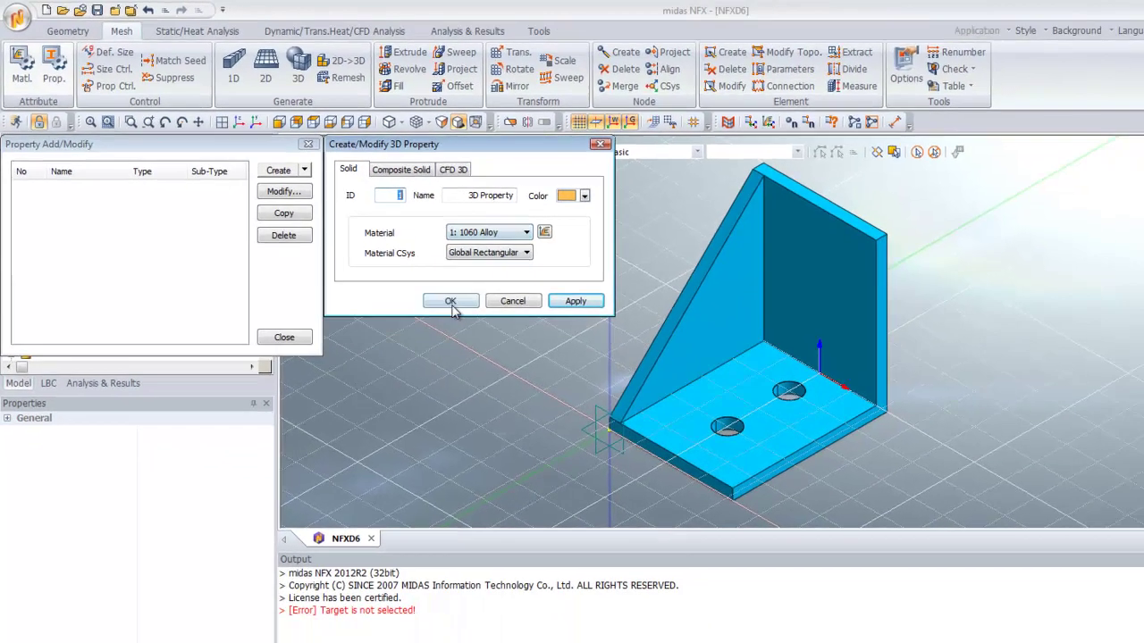
click(451, 304)
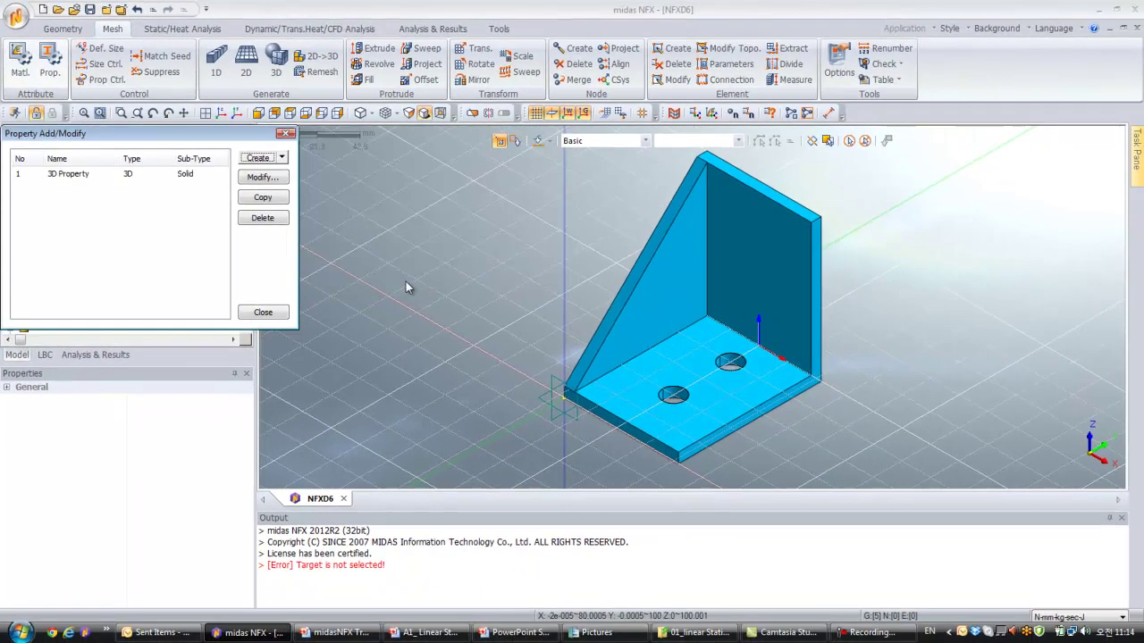
click(284, 337)
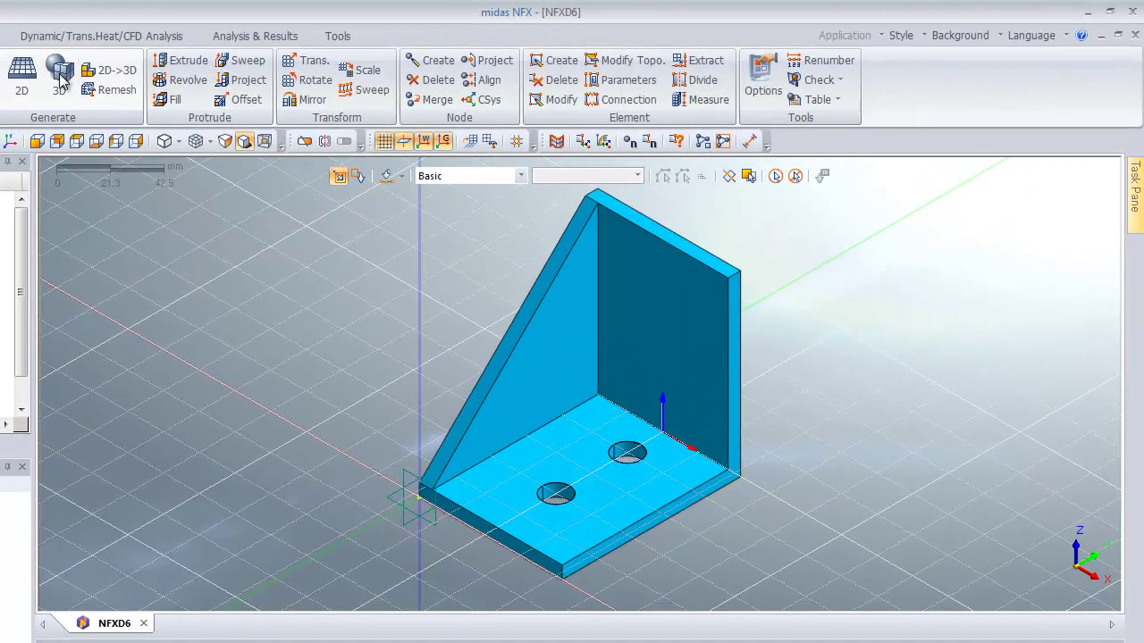
Set up an auto-solid mesh on the bracket with size 4.06 and the High Speed Tetra Mesher, and preview its seeding
click(117, 89)
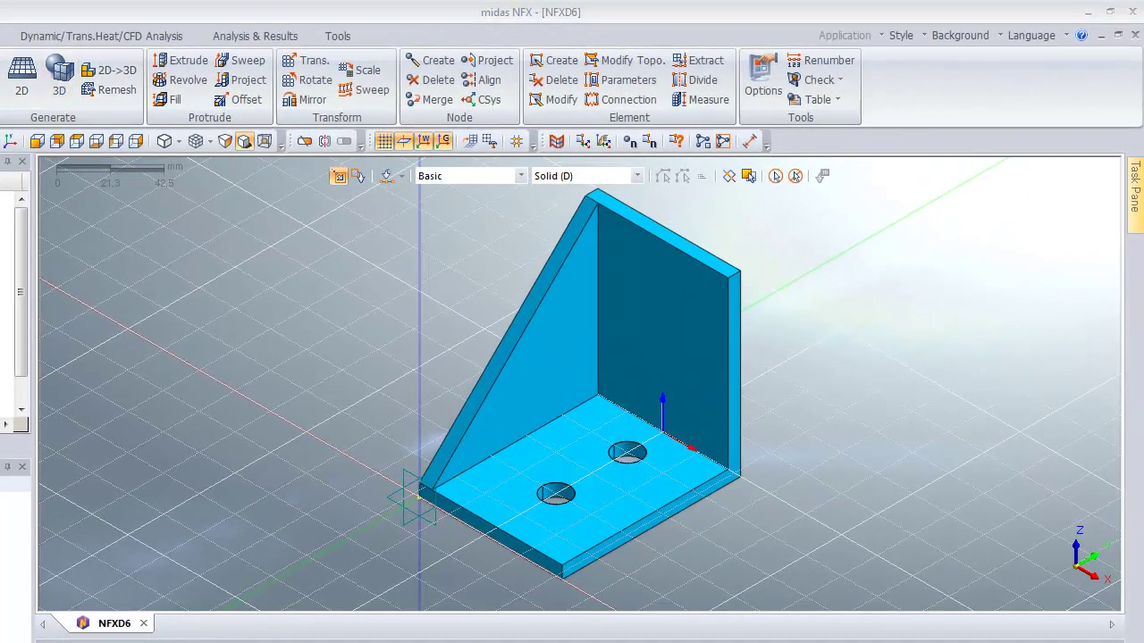
click(593, 335)
click(563, 362)
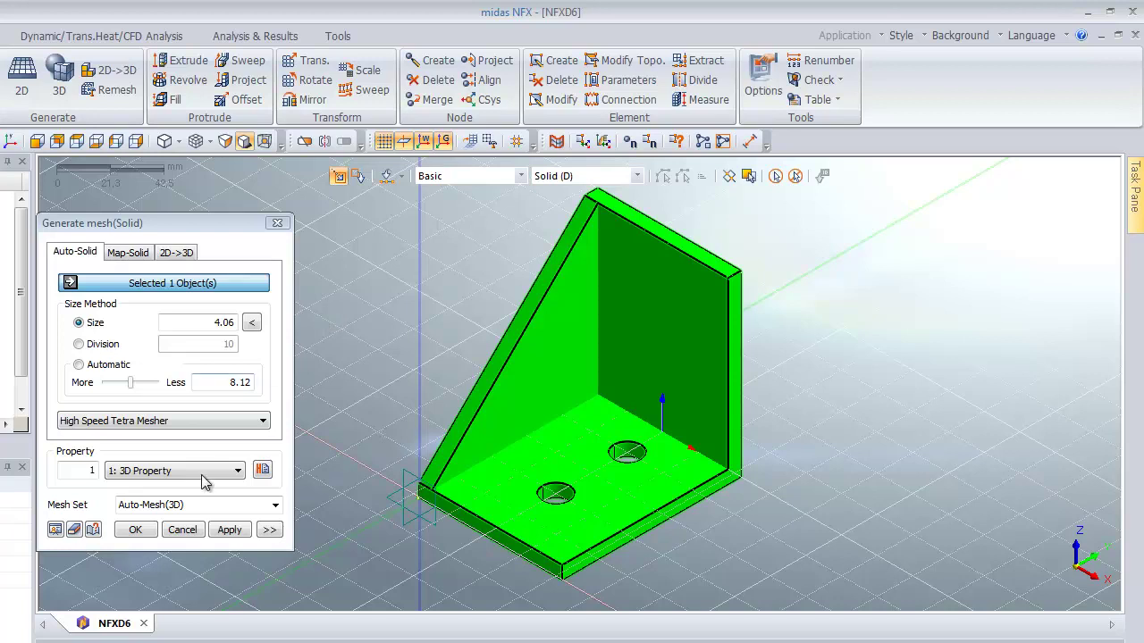
click(128, 423)
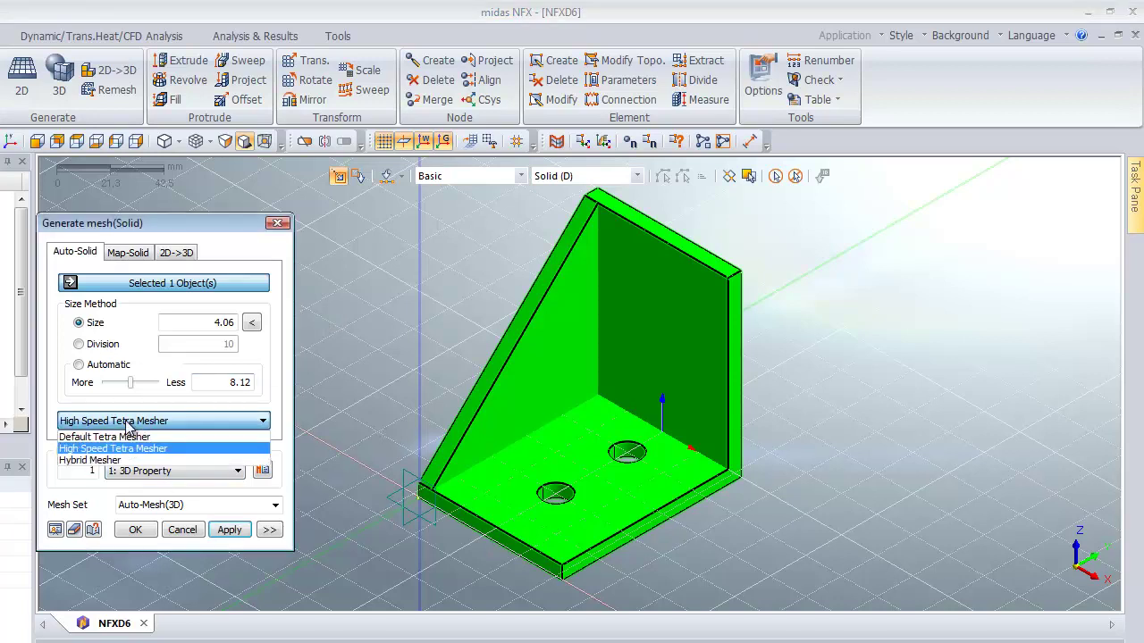
click(129, 425)
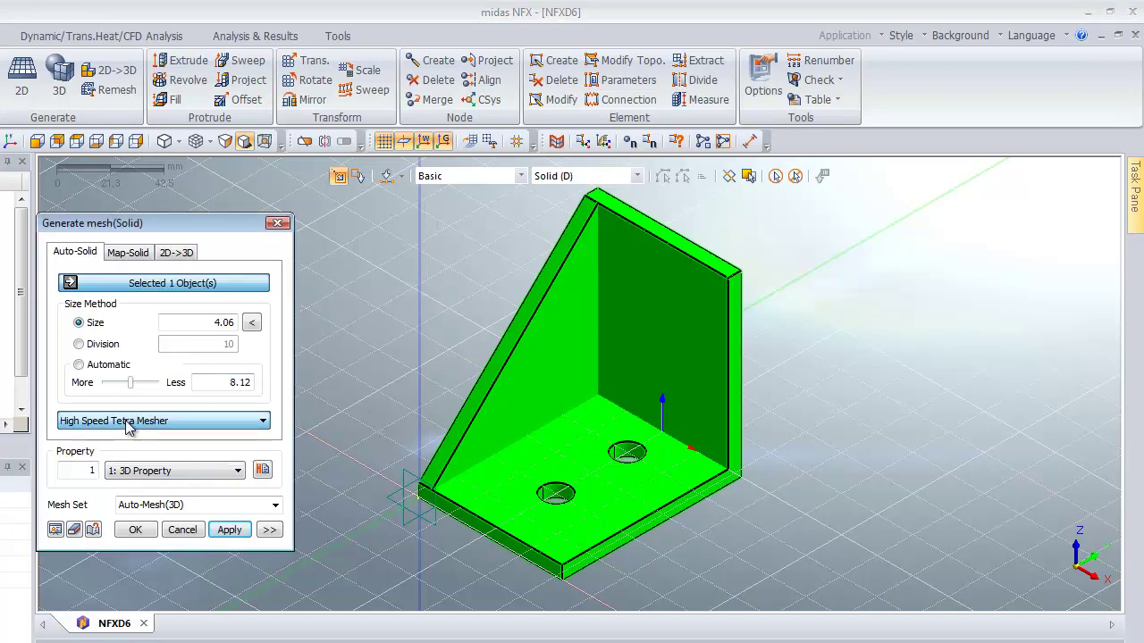
click(55, 529)
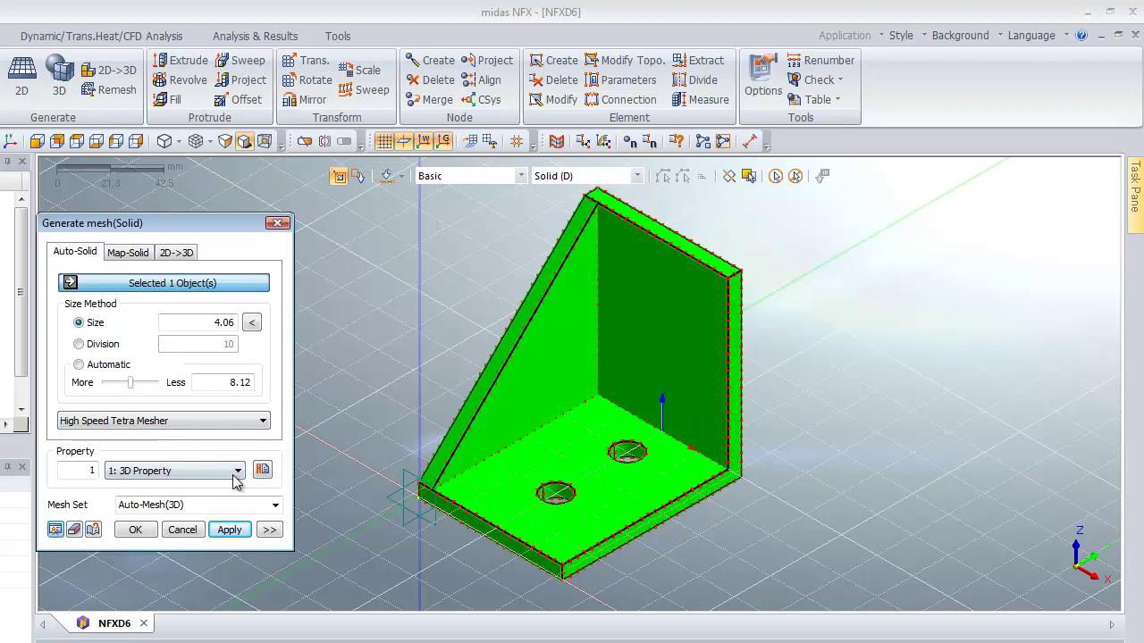
Turn off Higher-Order Element in the advanced meshing options and generate the bracket's solid mesh with the 3D property
click(268, 531)
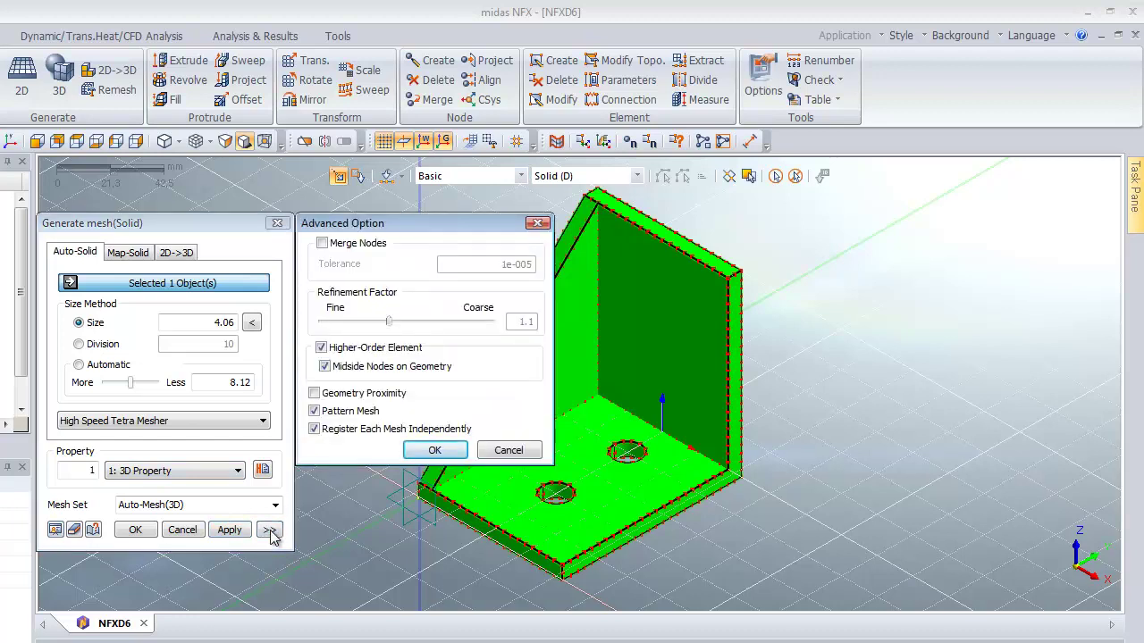
click(321, 349)
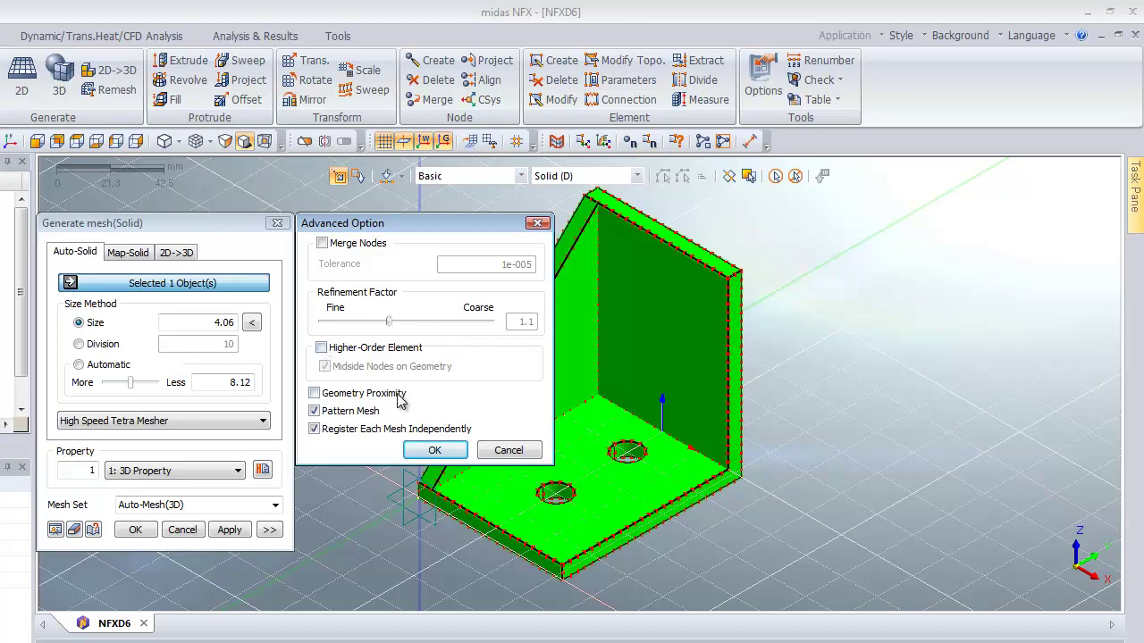
click(427, 449)
click(230, 515)
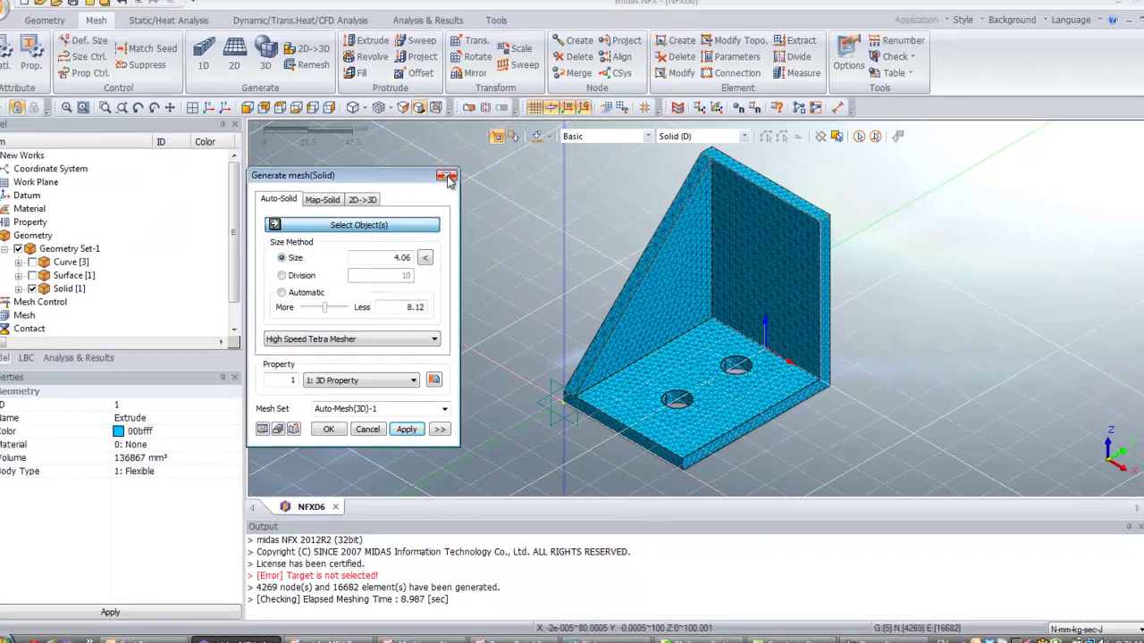
click(447, 176)
Apply a pinned face constraint to the inner faces of both base holes in Boundary Set-1
middle_drag(676, 379, 674, 319)
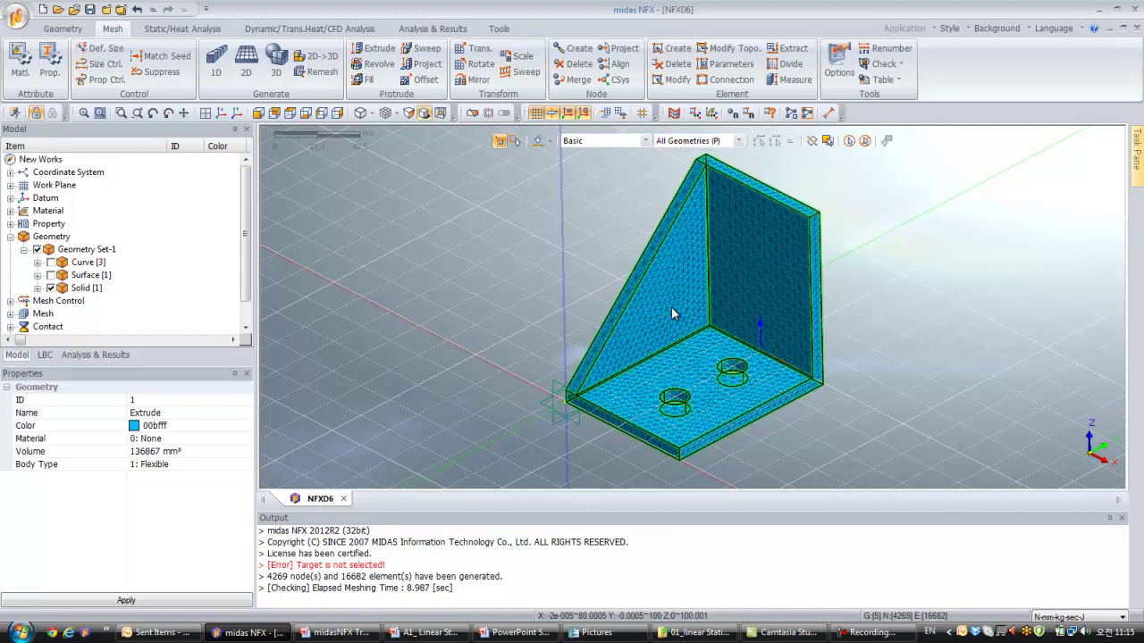
scroll(706, 345, up, 3)
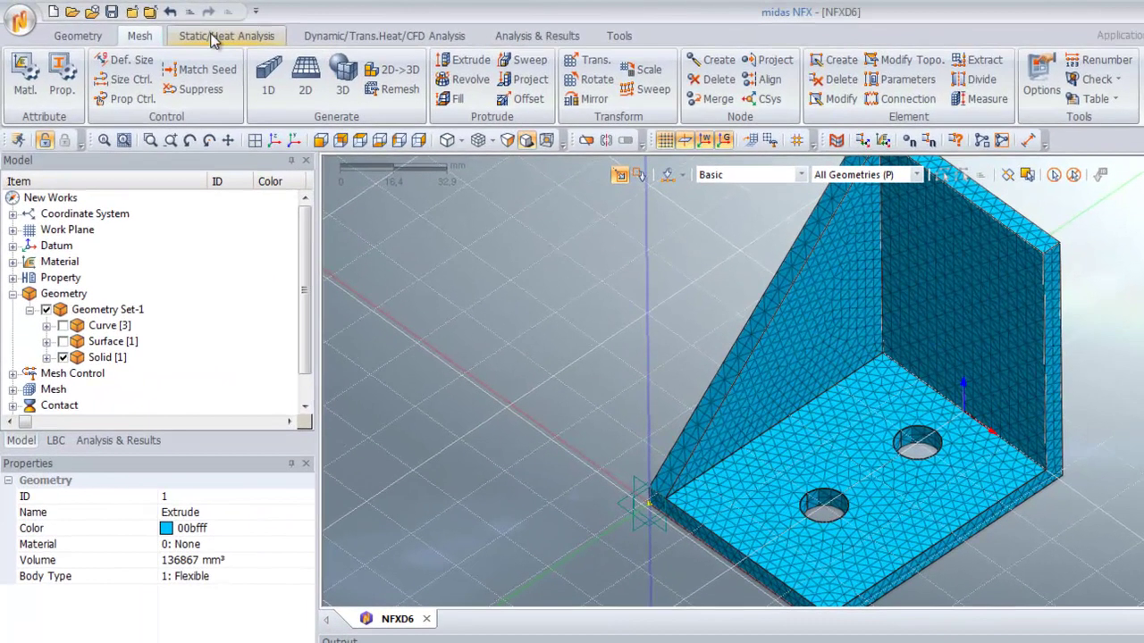
click(183, 30)
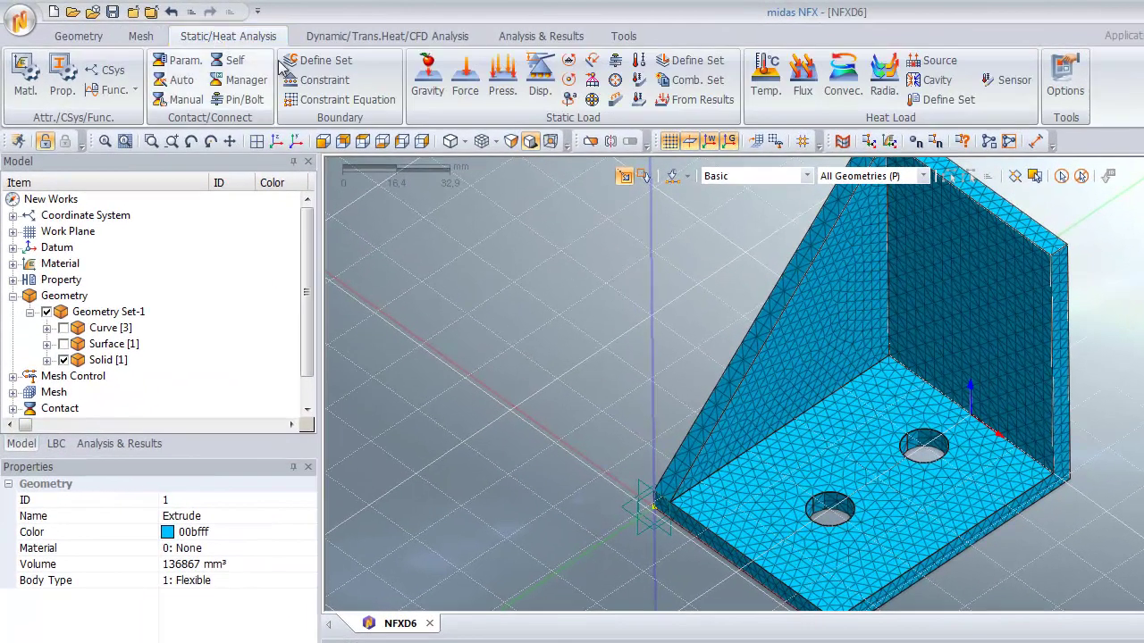
click(317, 79)
drag(144, 163, 424, 244)
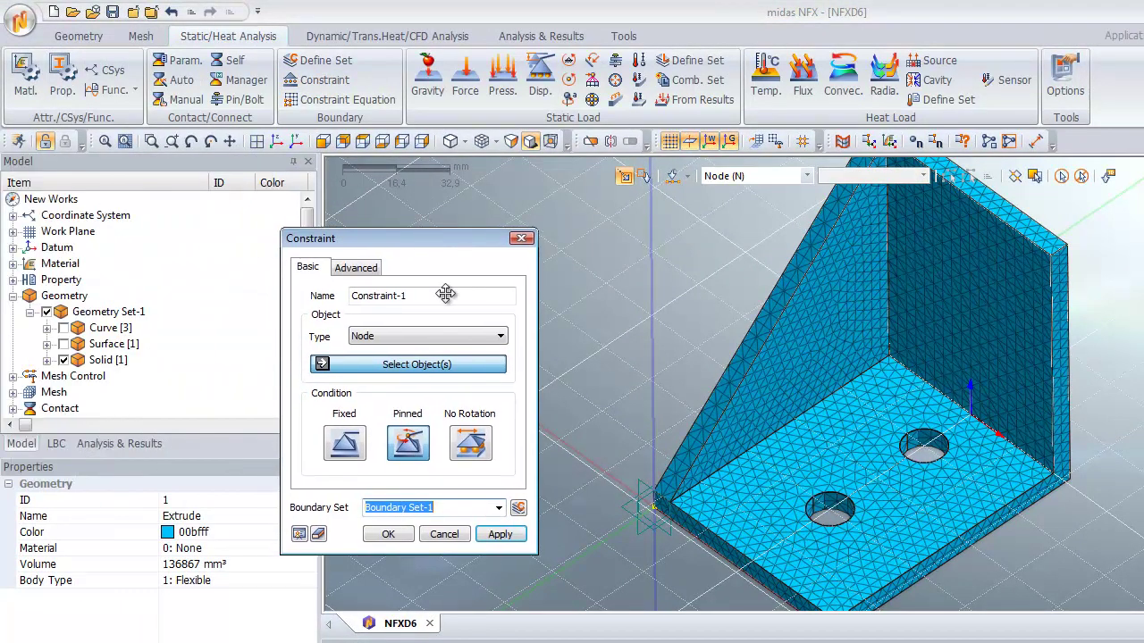
click(447, 336)
click(420, 375)
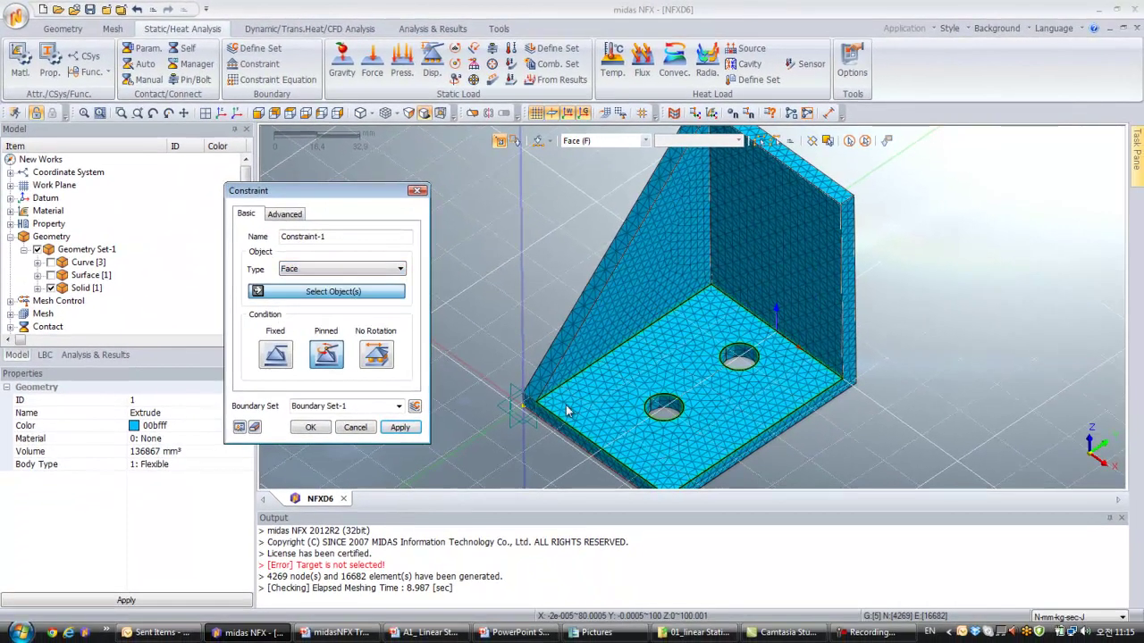
click(740, 359)
click(689, 406)
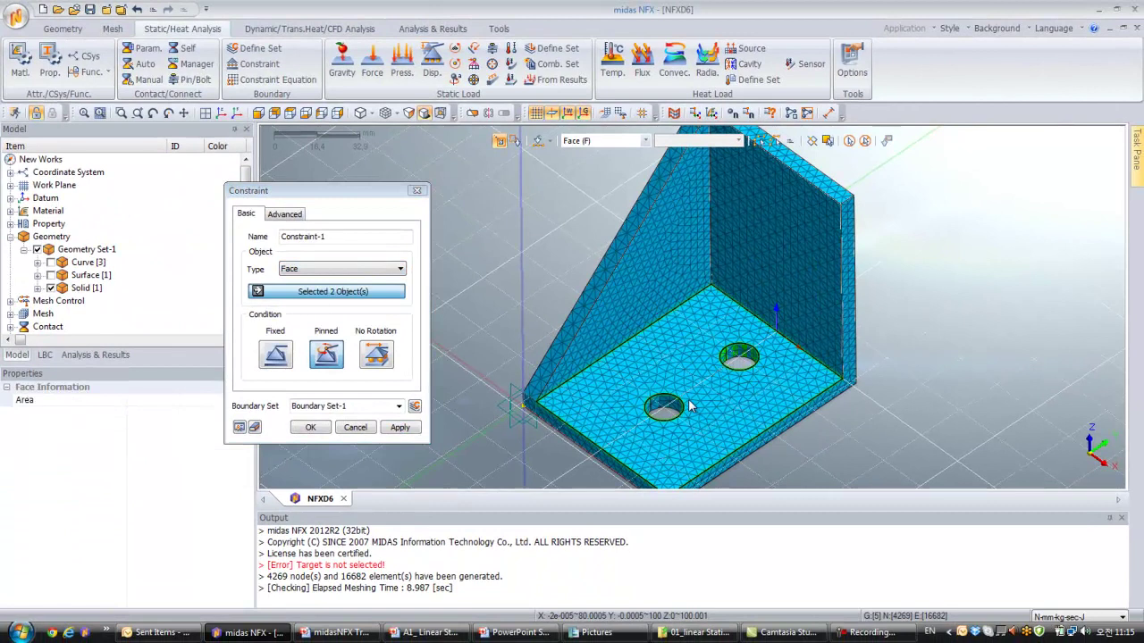
click(661, 410)
click(669, 393)
click(328, 357)
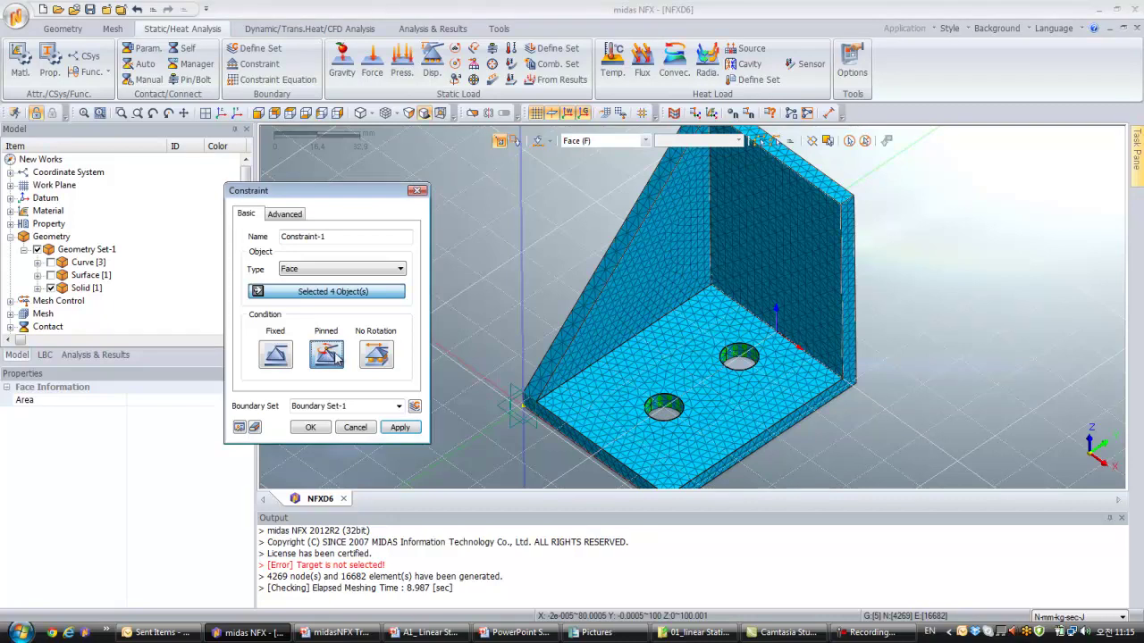
click(400, 428)
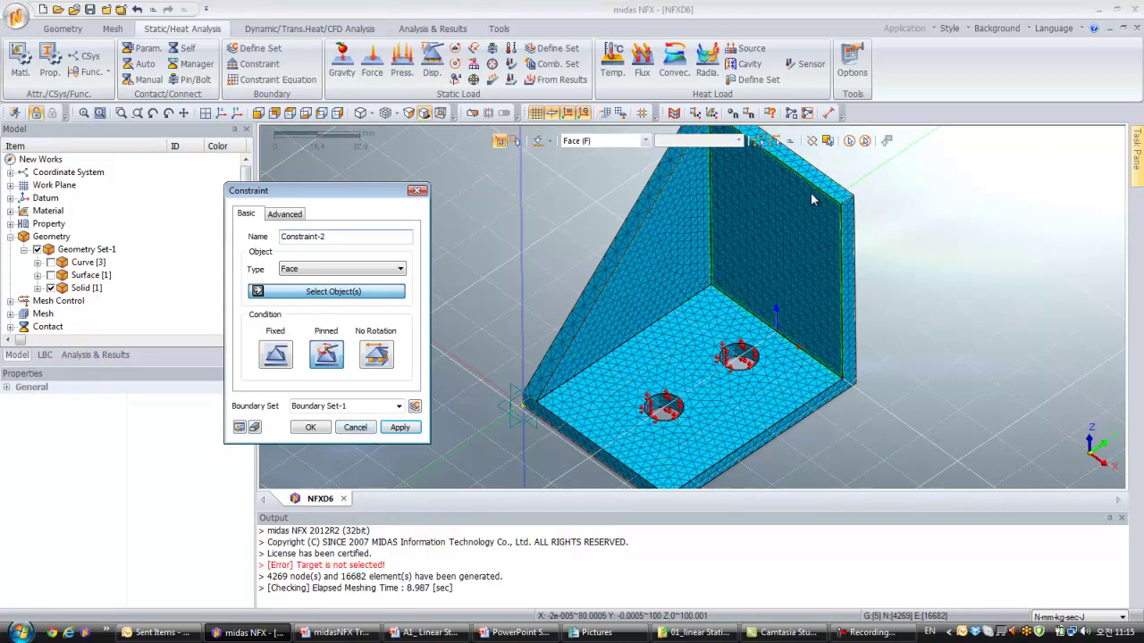
click(418, 194)
Apply a uniformly distributed normal pressure of 1000 N/mm² to the outer face of the bracket's vertical plate in Load Set-1
middle_drag(697, 286, 453, 170)
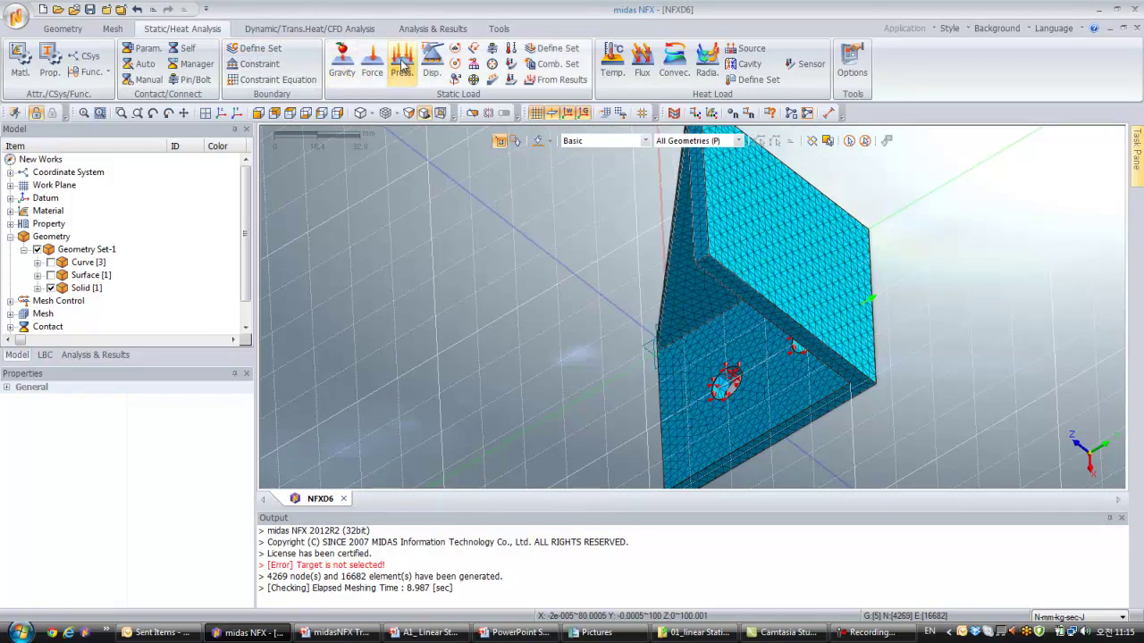
click(402, 65)
drag(143, 153, 477, 166)
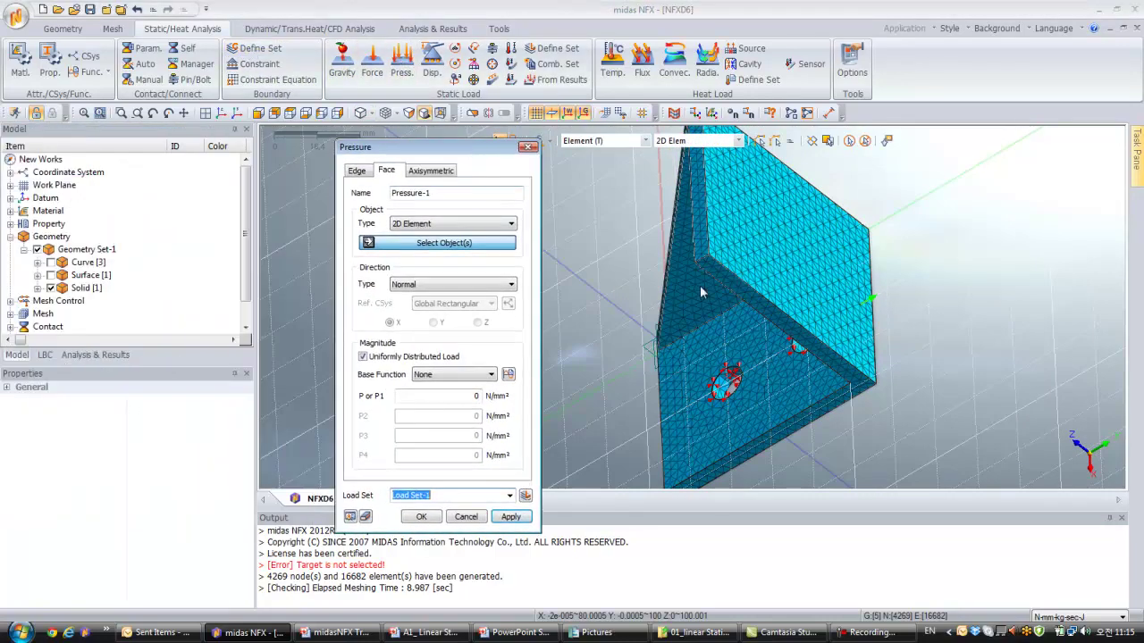
click(433, 229)
click(434, 235)
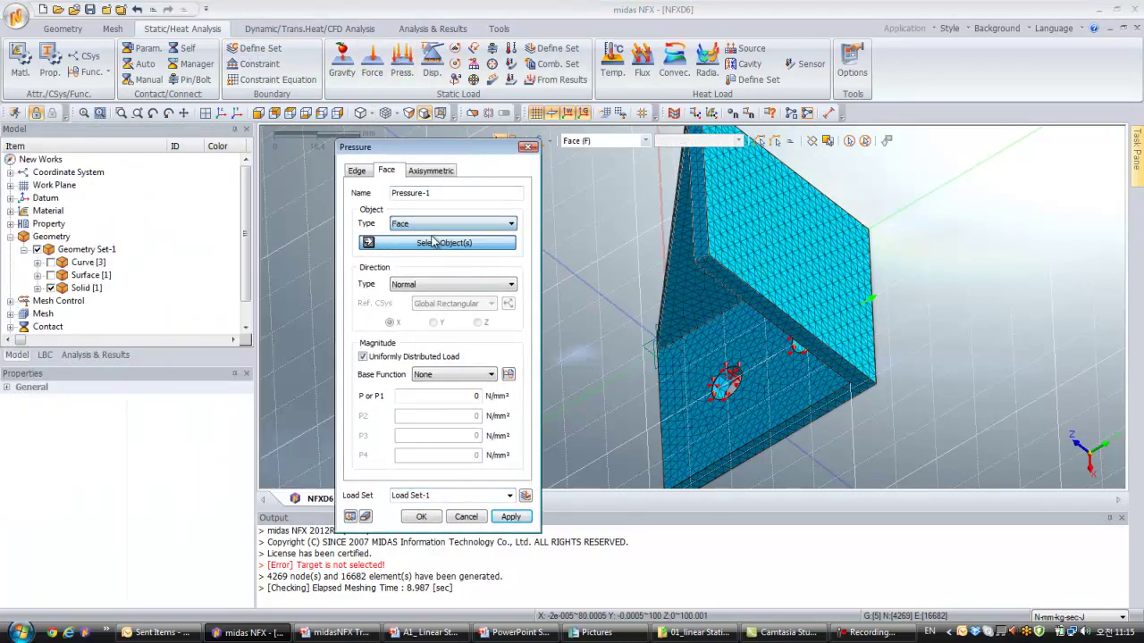
click(762, 253)
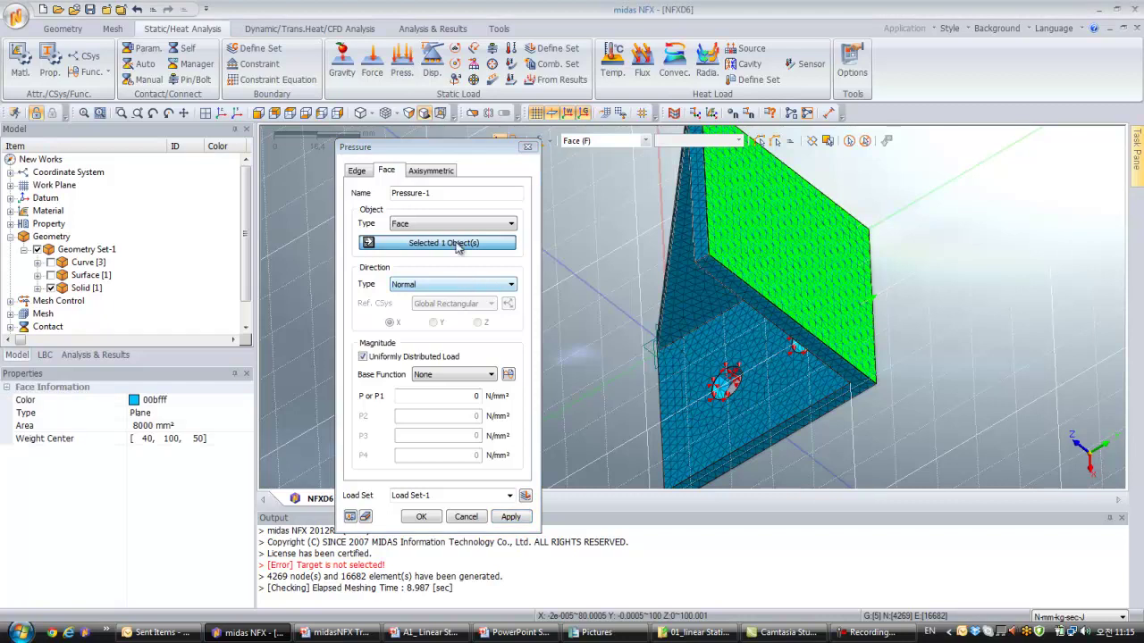
click(418, 397)
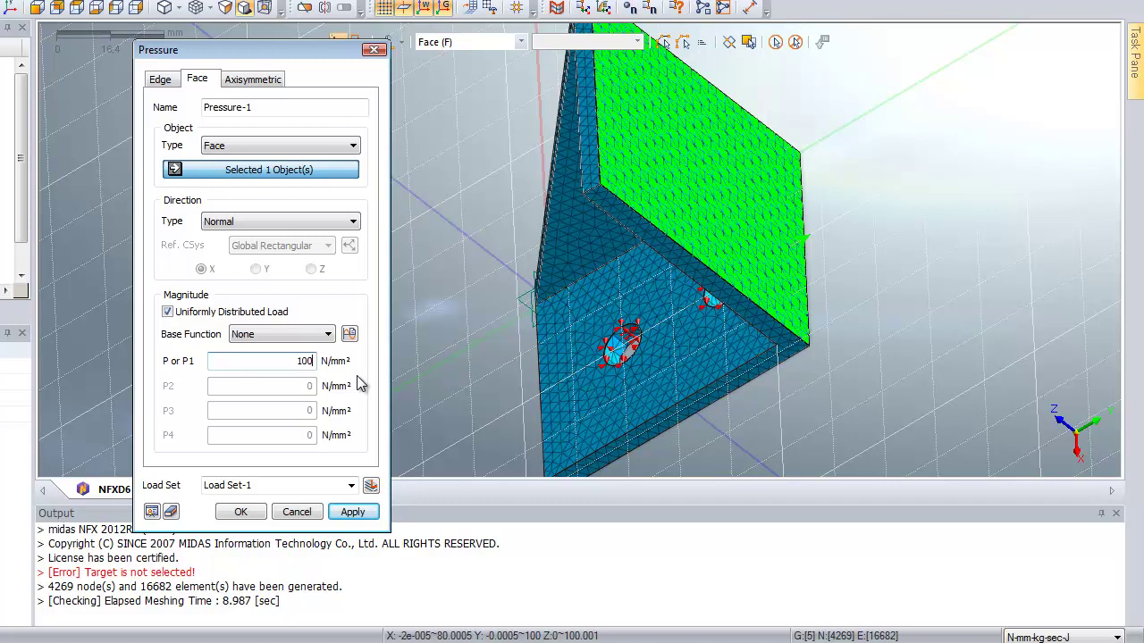
click(152, 511)
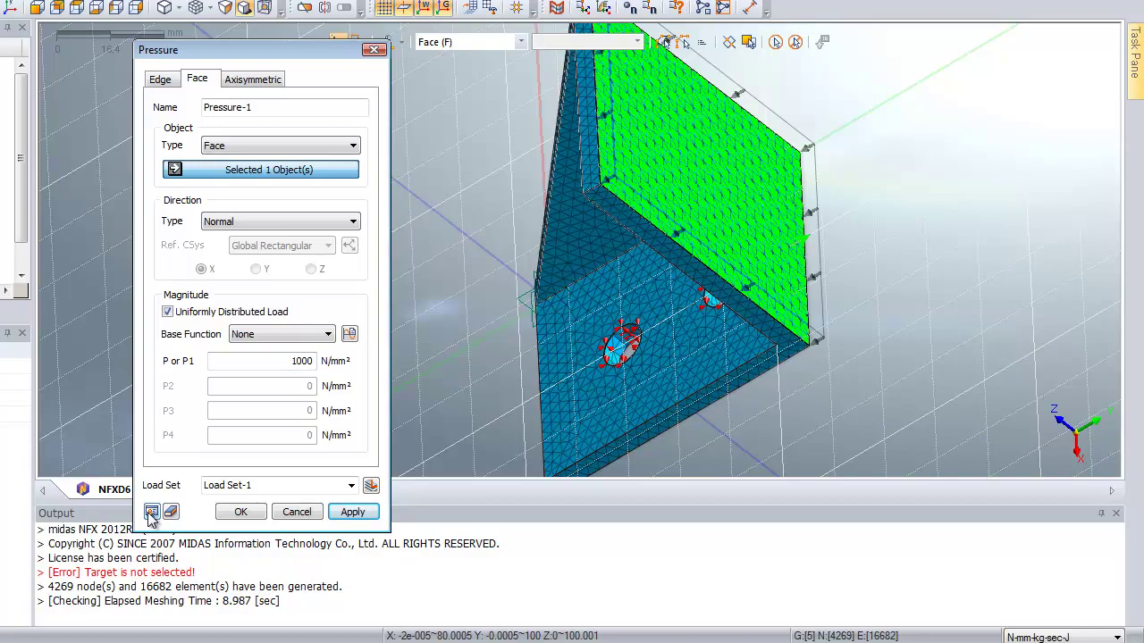
click(243, 512)
middle_drag(572, 219, 716, 194)
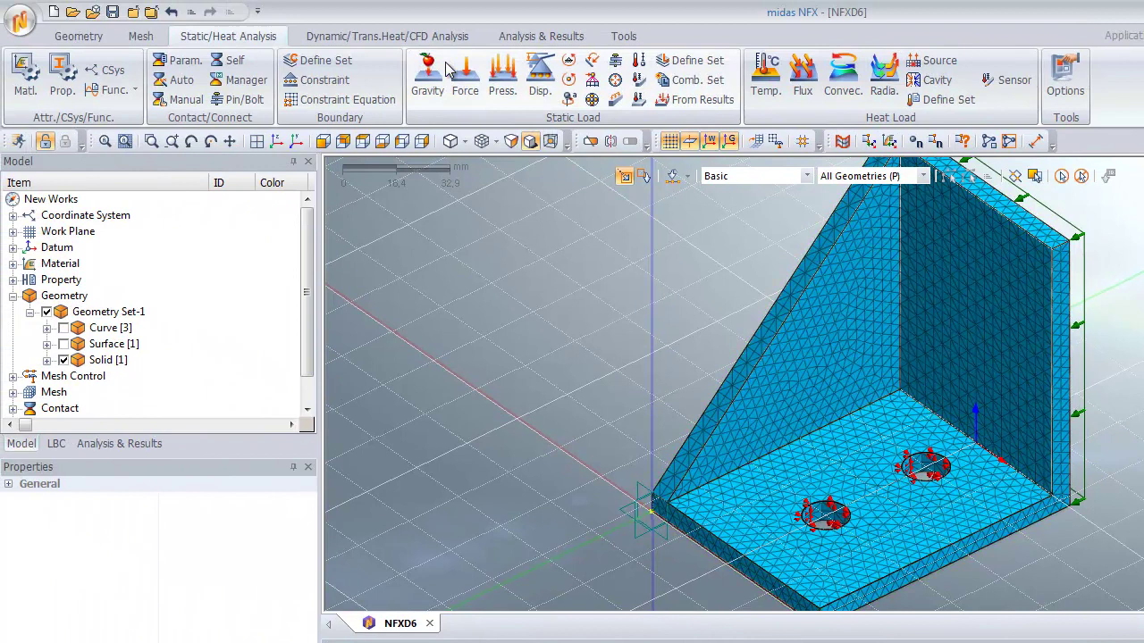
Define Linear Static analysis case Case1 with the bracket's mesh sets, Boundary Set-1 and Load Set-1
click(517, 36)
click(27, 76)
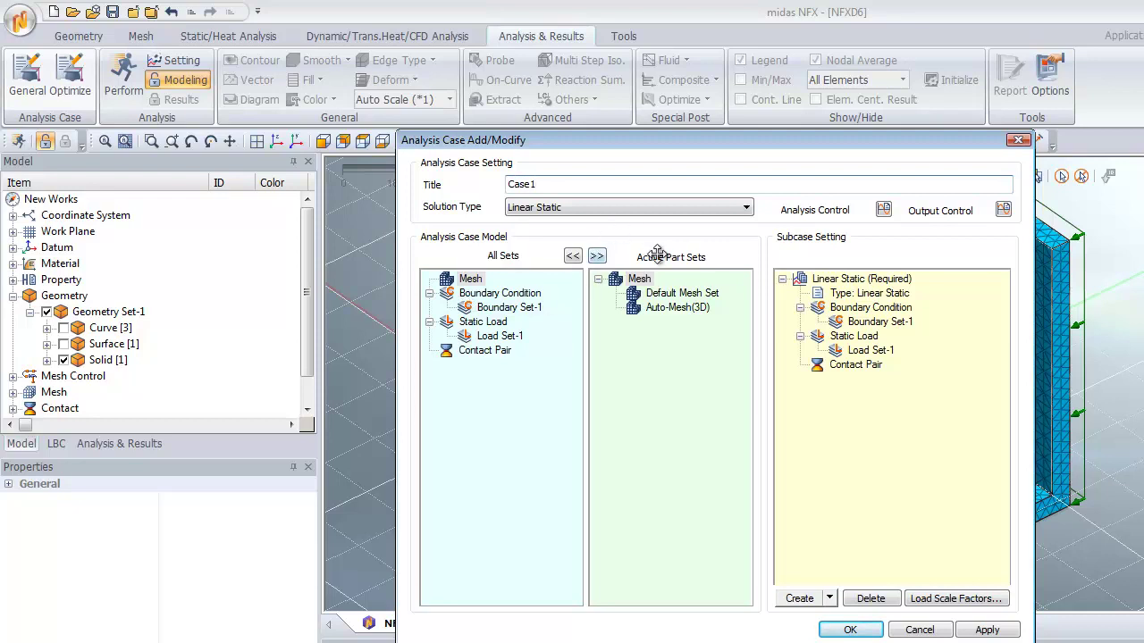
click(719, 211)
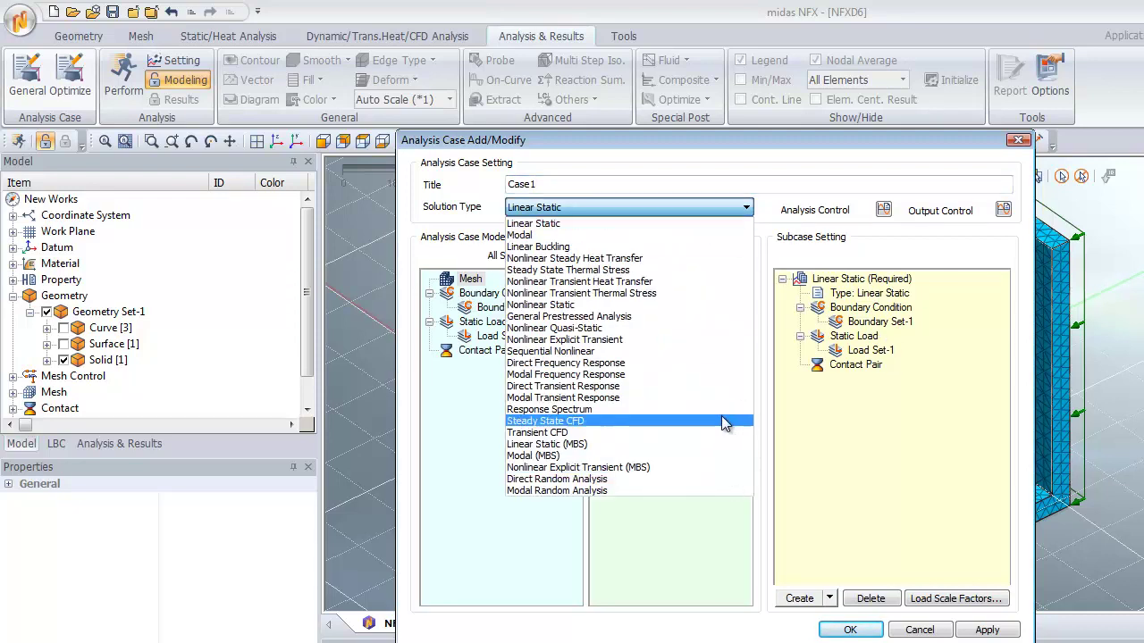
click(699, 199)
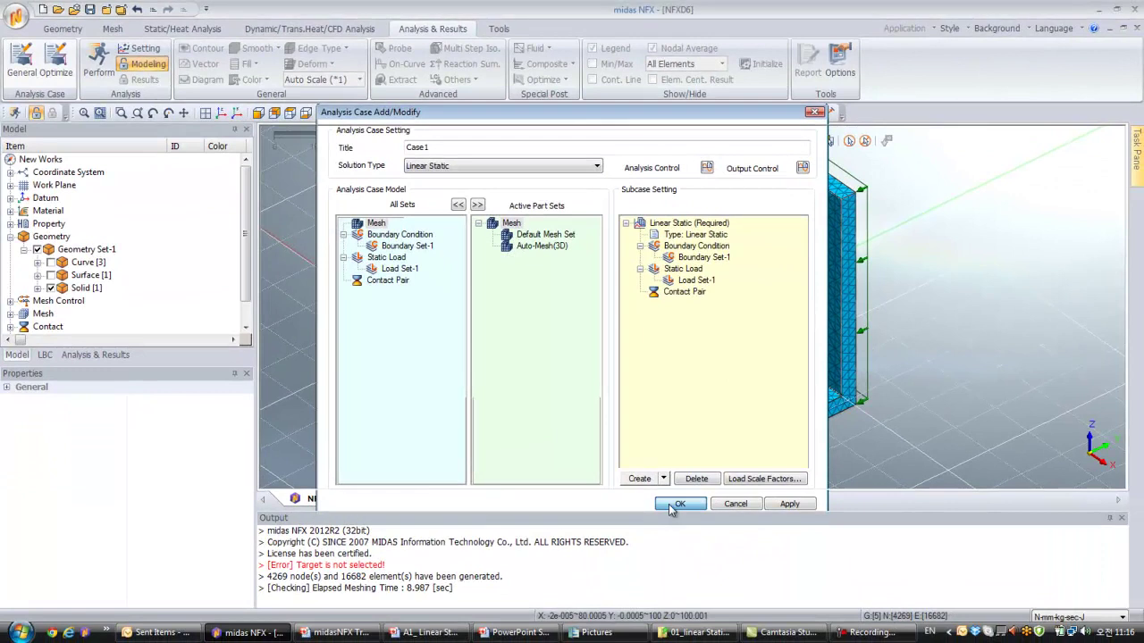
click(715, 531)
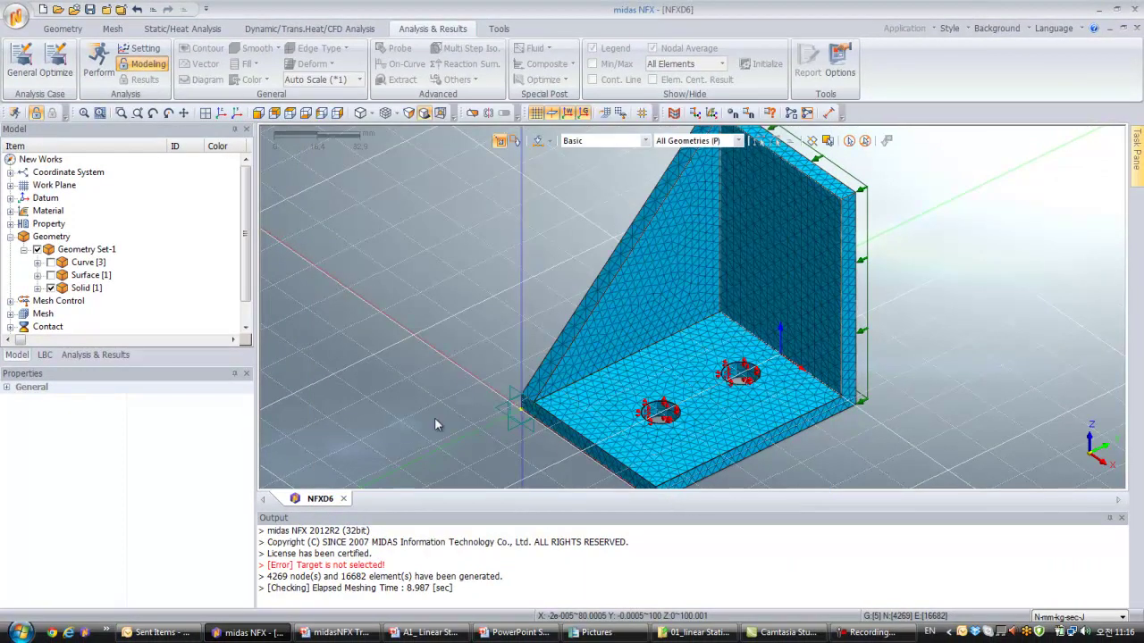
Run the Case1 analysis, saving the model as NFXD6 in the Session 2 models folder
click(99, 59)
click(640, 391)
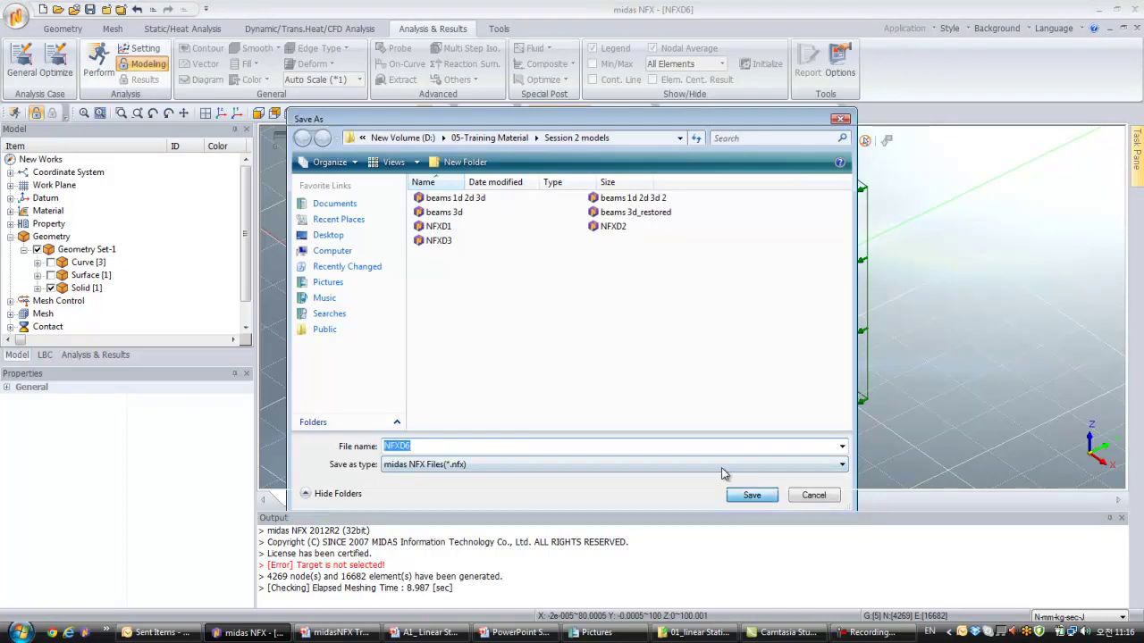
click(747, 496)
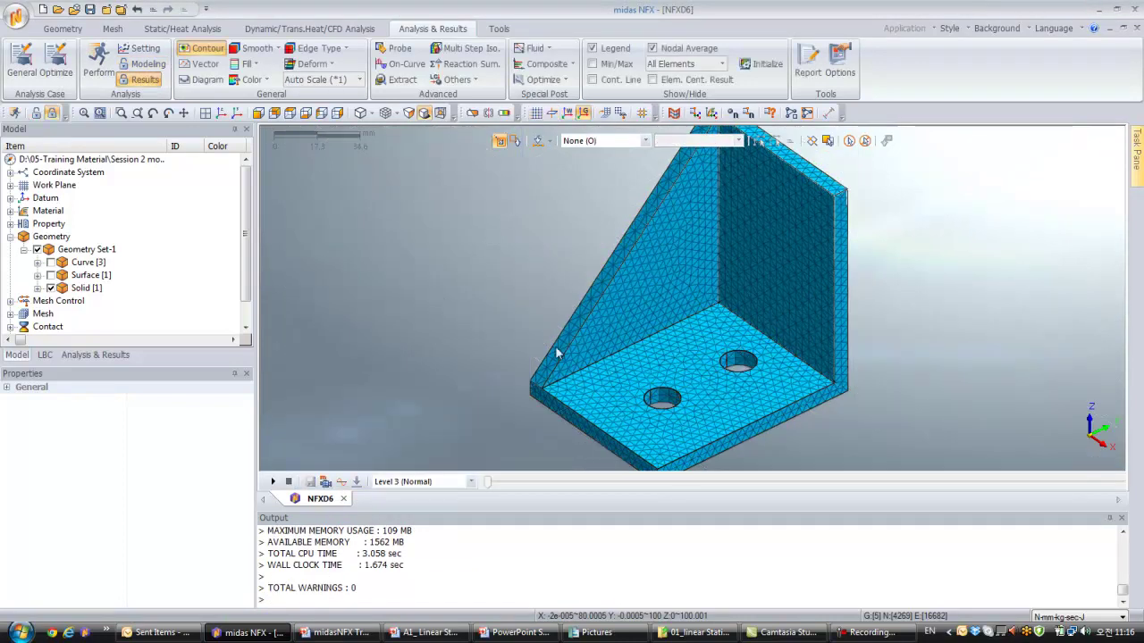
Show the linear static results for total displacement, solid von Mises stress and solid safety factor in turn
click(96, 355)
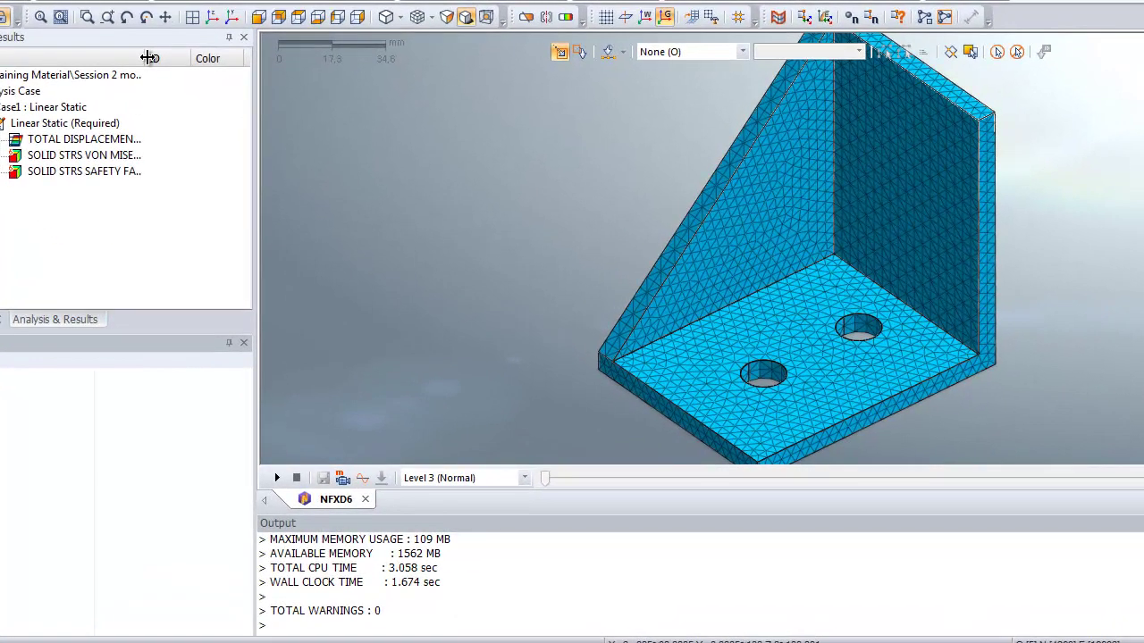
drag(149, 57, 179, 57)
double_click(116, 139)
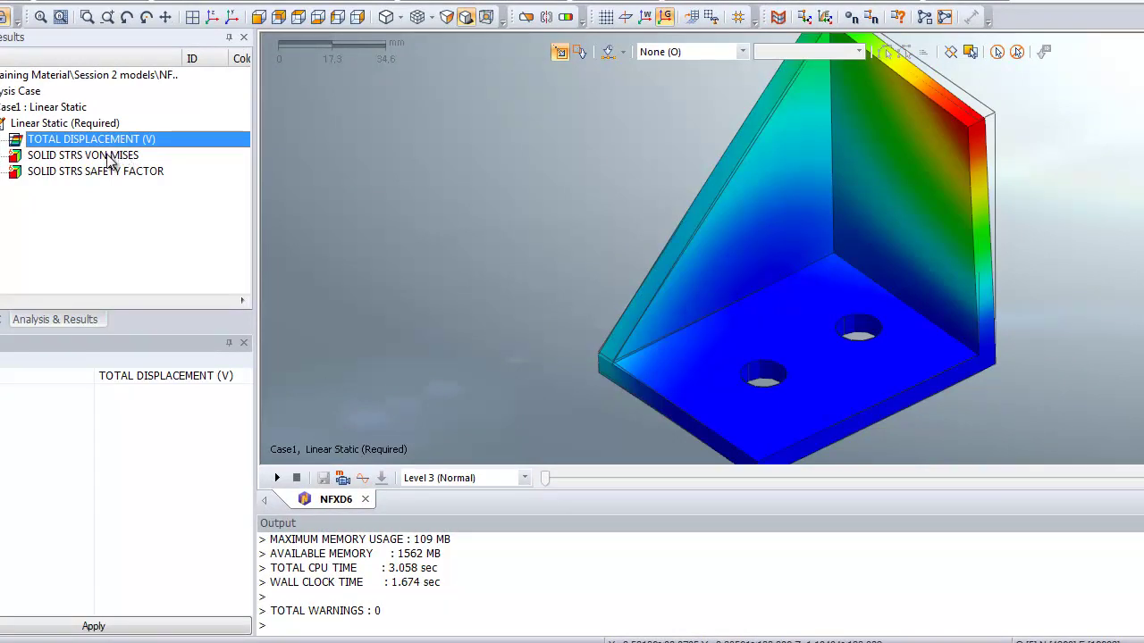
double_click(109, 157)
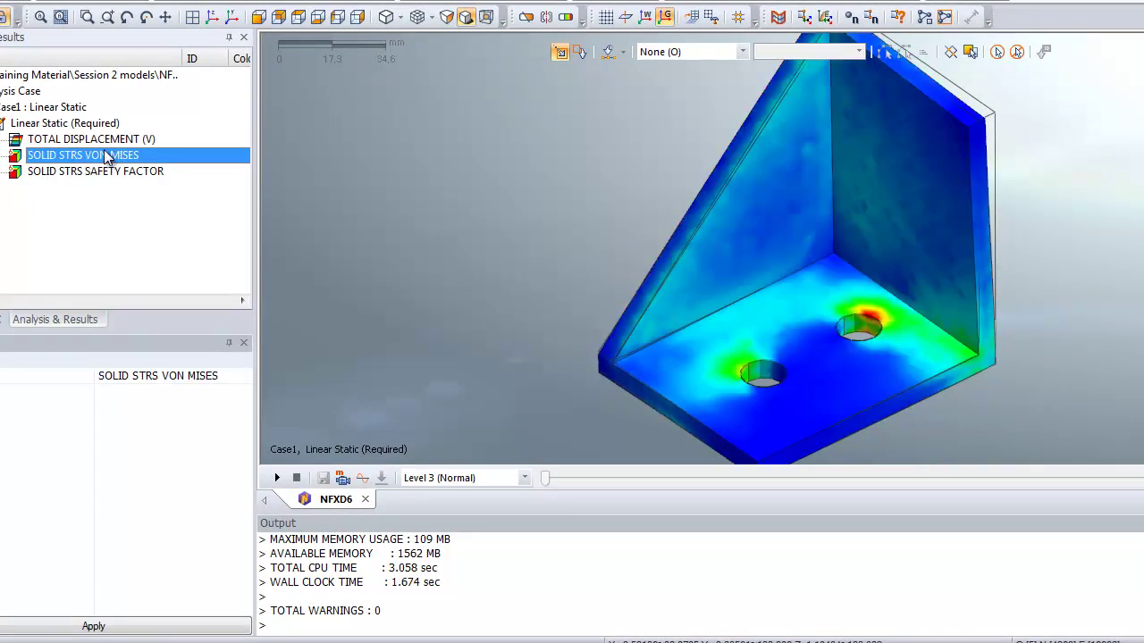
double_click(101, 173)
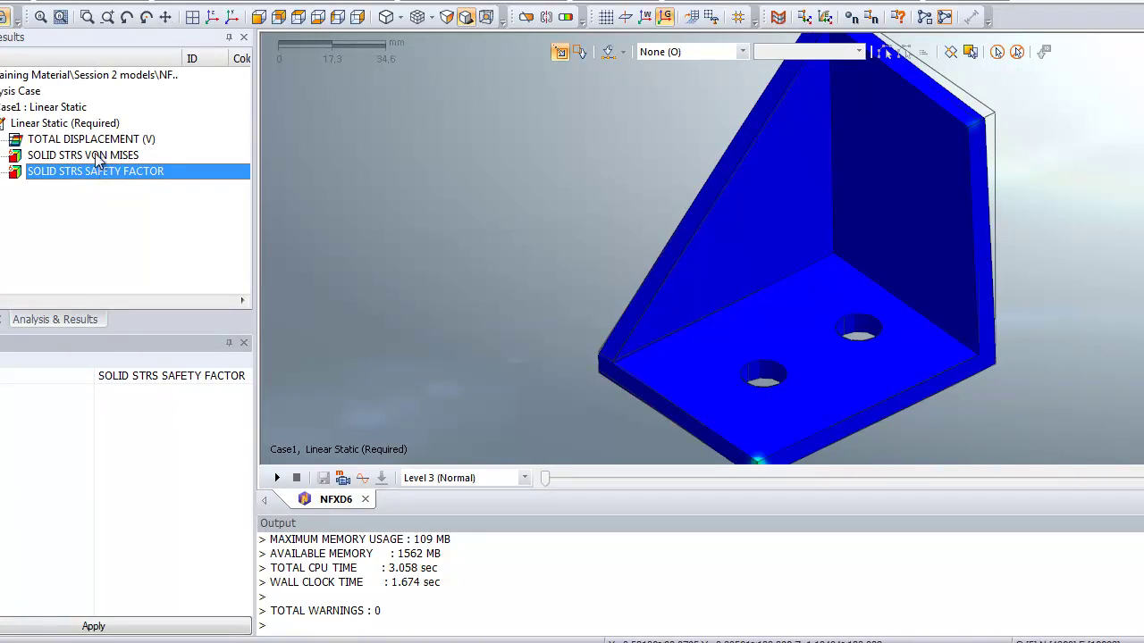
Display the total displacement contour on the bracket and animate its deformation
double_click(87, 146)
middle_drag(685, 266, 827, 281)
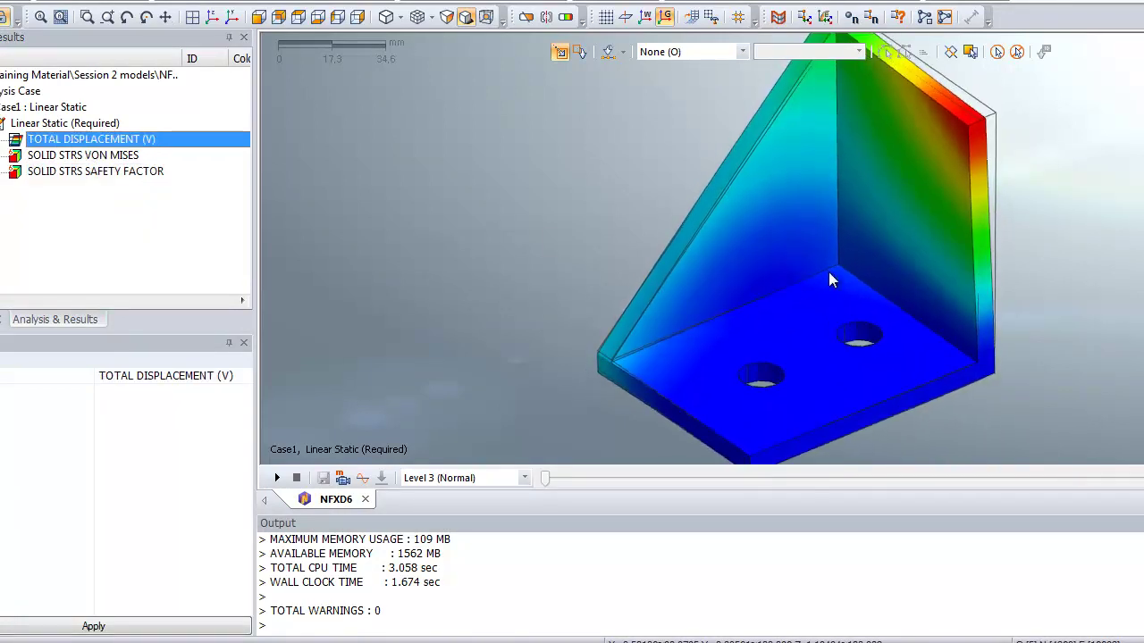
click(275, 479)
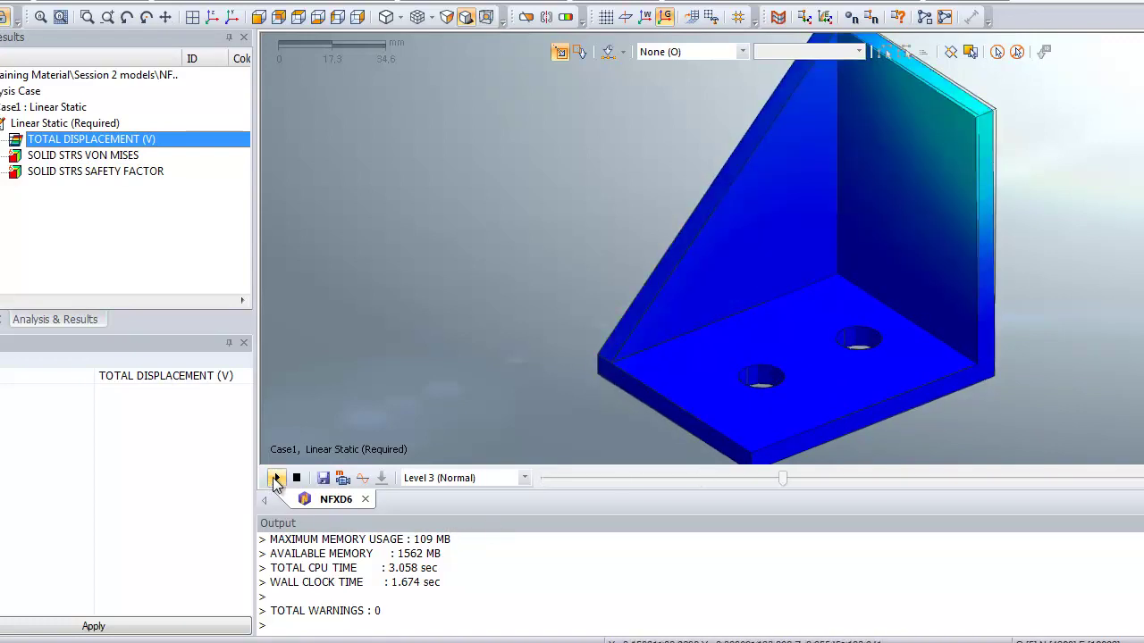
middle_drag(970, 358, 979, 296)
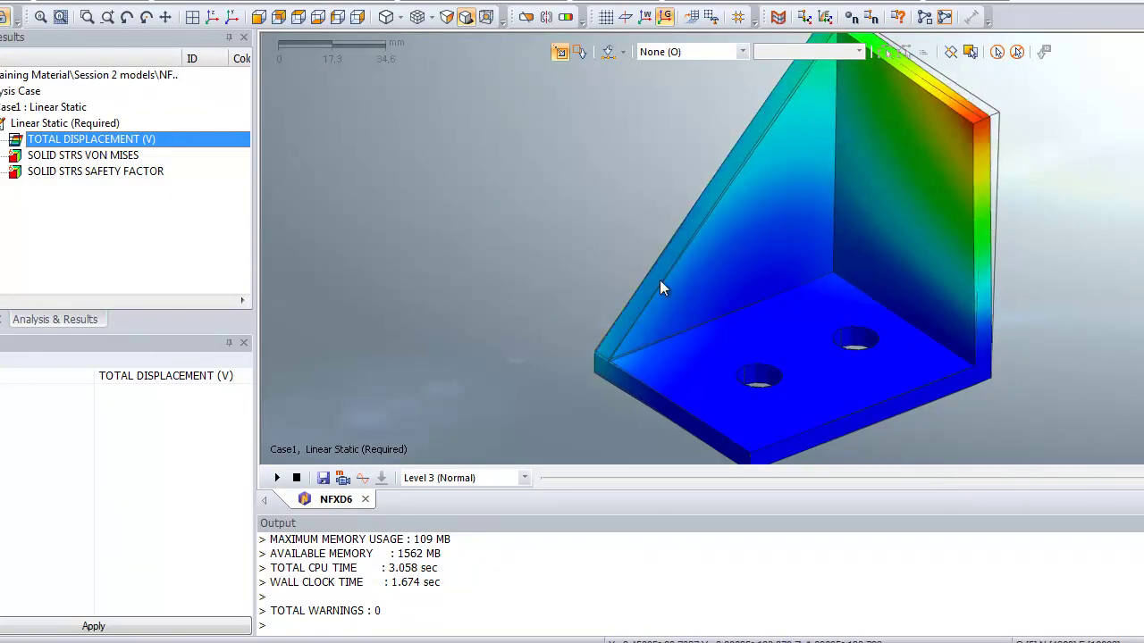
Show the animated solid von Mises stress result and examine the stopped contour around the holes and behind the vertical plate
click(59, 157)
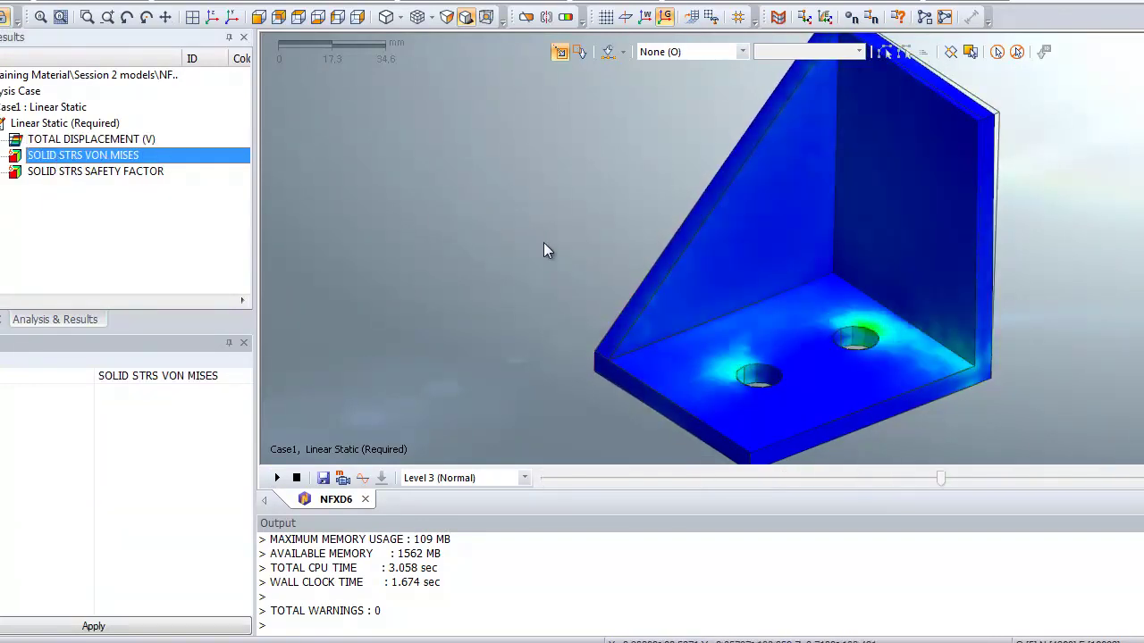
mouse_move(843, 251)
middle_down()
mouse_move(849, 277)
mouse_move(837, 247)
middle_up()
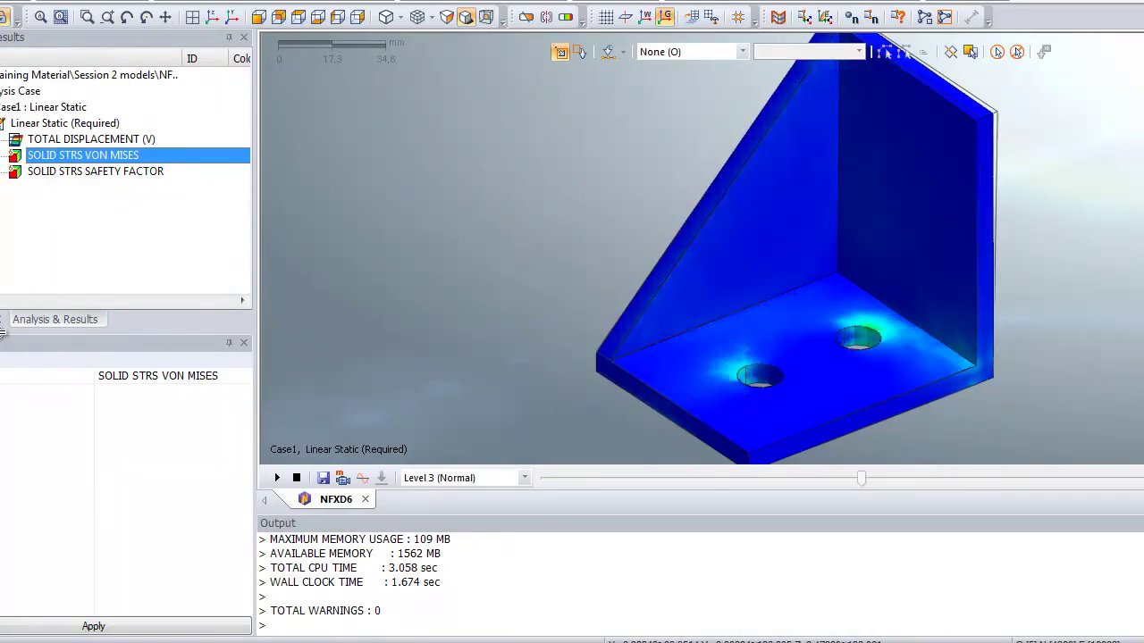
middle_drag(890, 334, 905, 223)
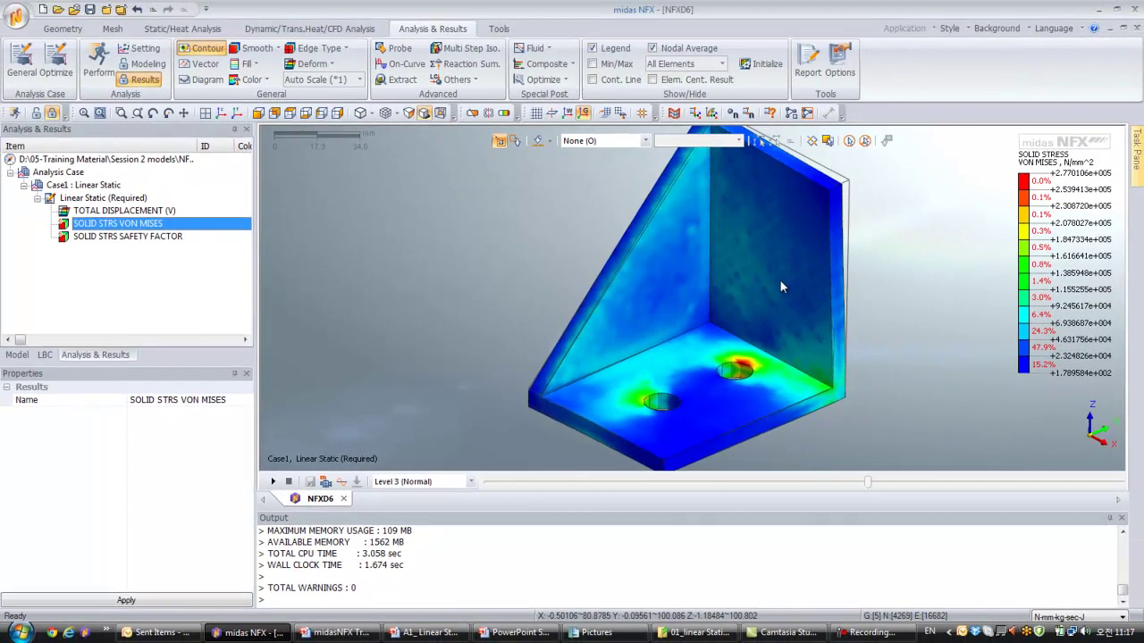
middle_drag(741, 323, 543, 332)
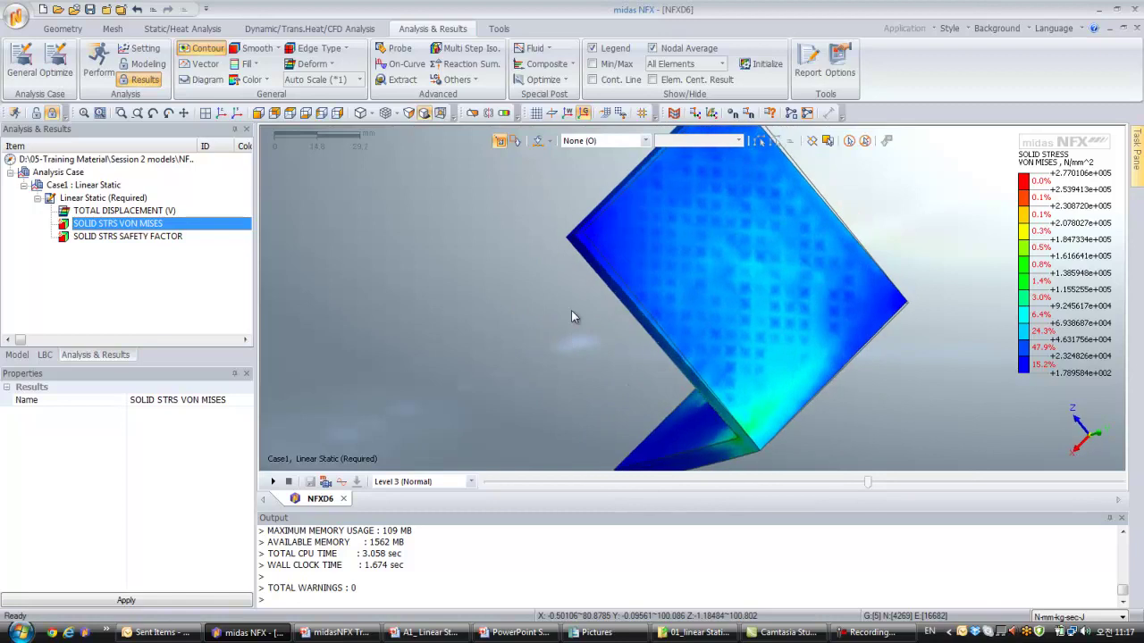
middle_drag(695, 282, 716, 385)
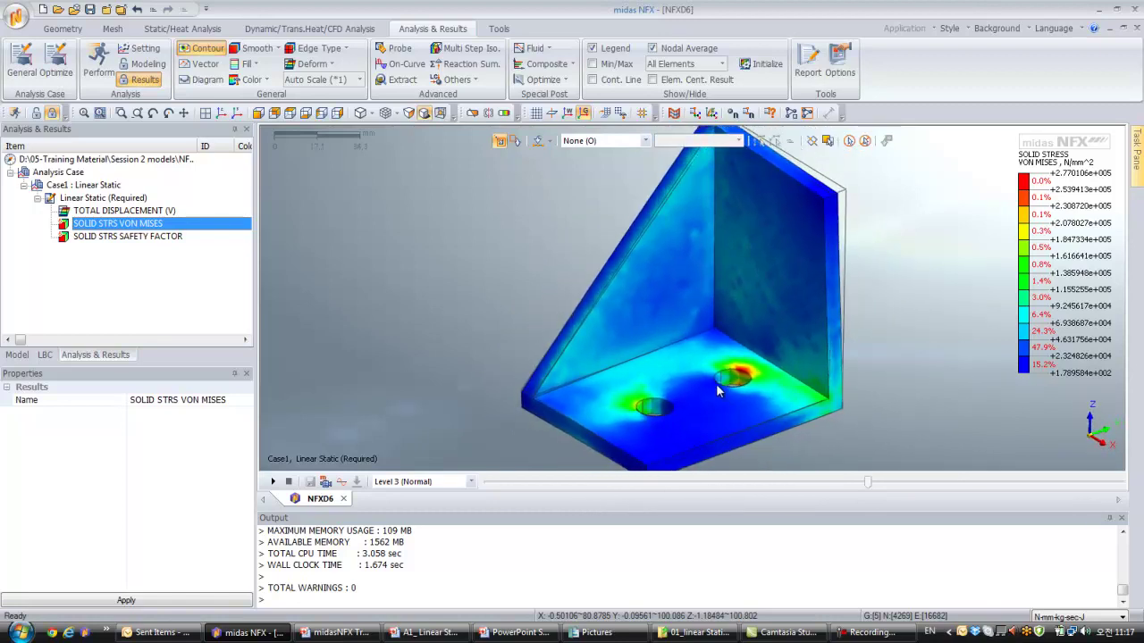
Section the von Mises result with an X-direction clip plane, tilting it to inspect the stress inside the base holes
click(472, 114)
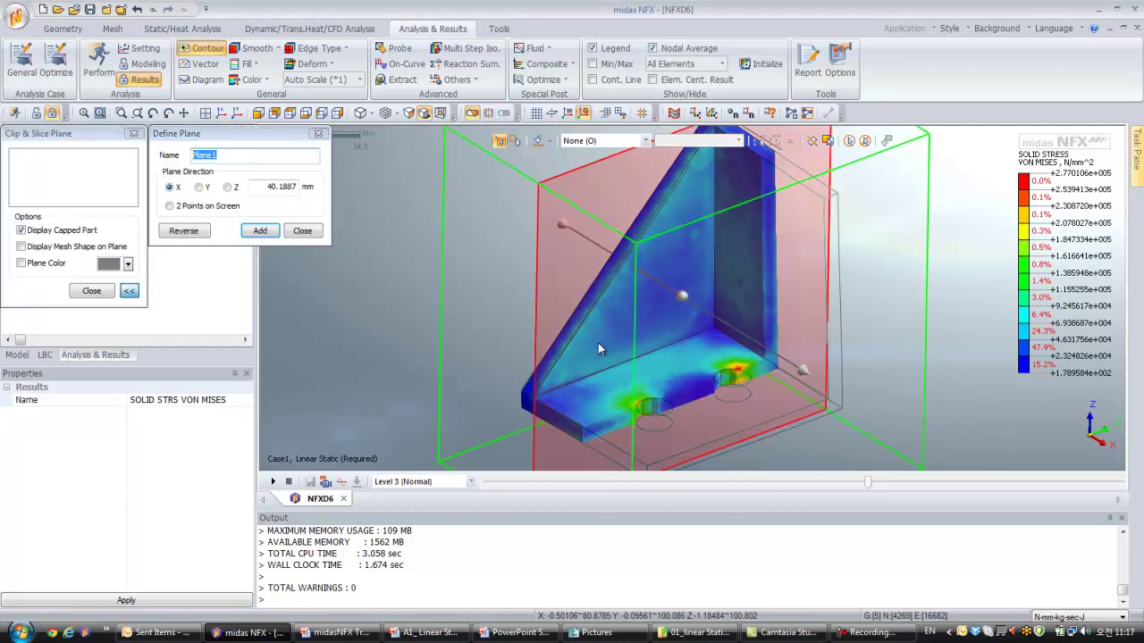
drag(527, 263, 624, 379)
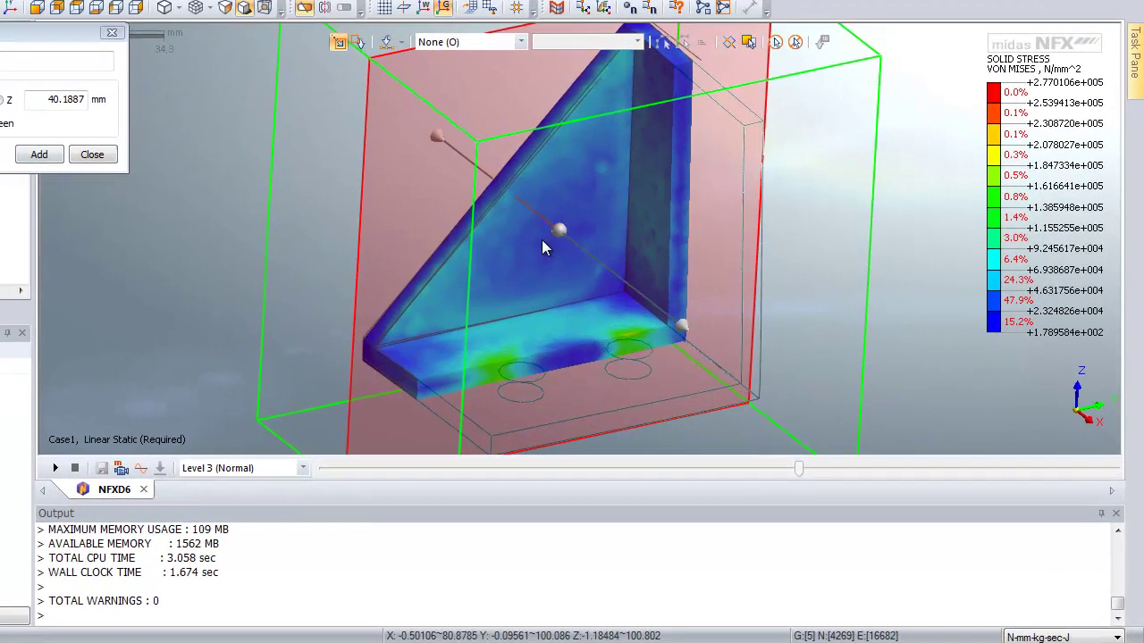
drag(681, 327, 672, 302)
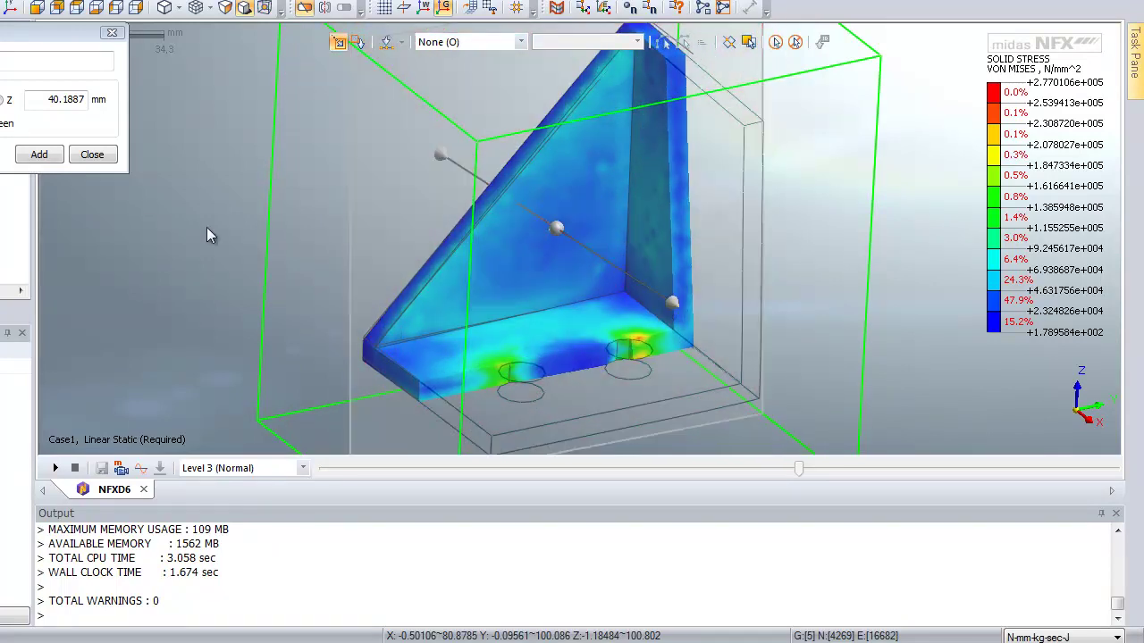
click(92, 156)
Start an iso-surface display of the bracket's von Mises stress
middle_drag(568, 283, 533, 192)
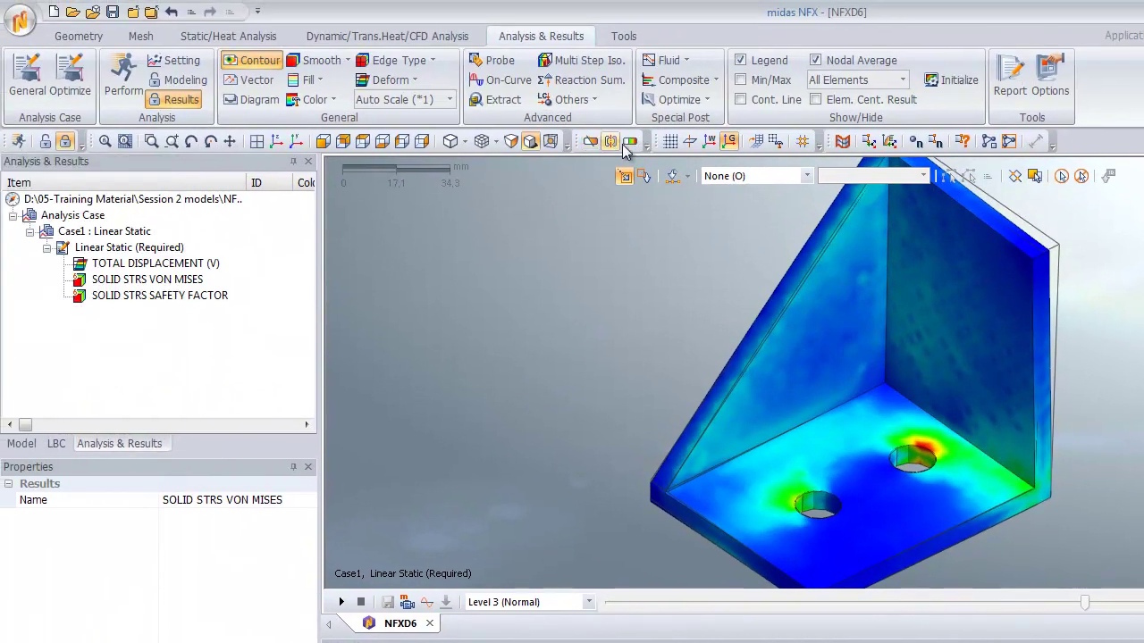
click(628, 142)
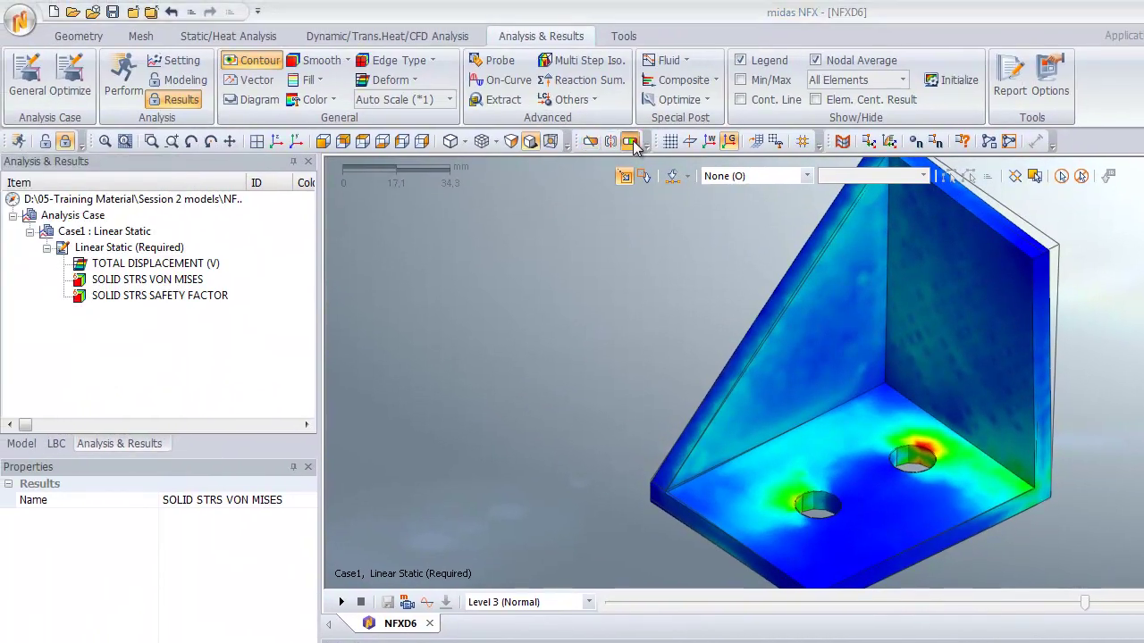